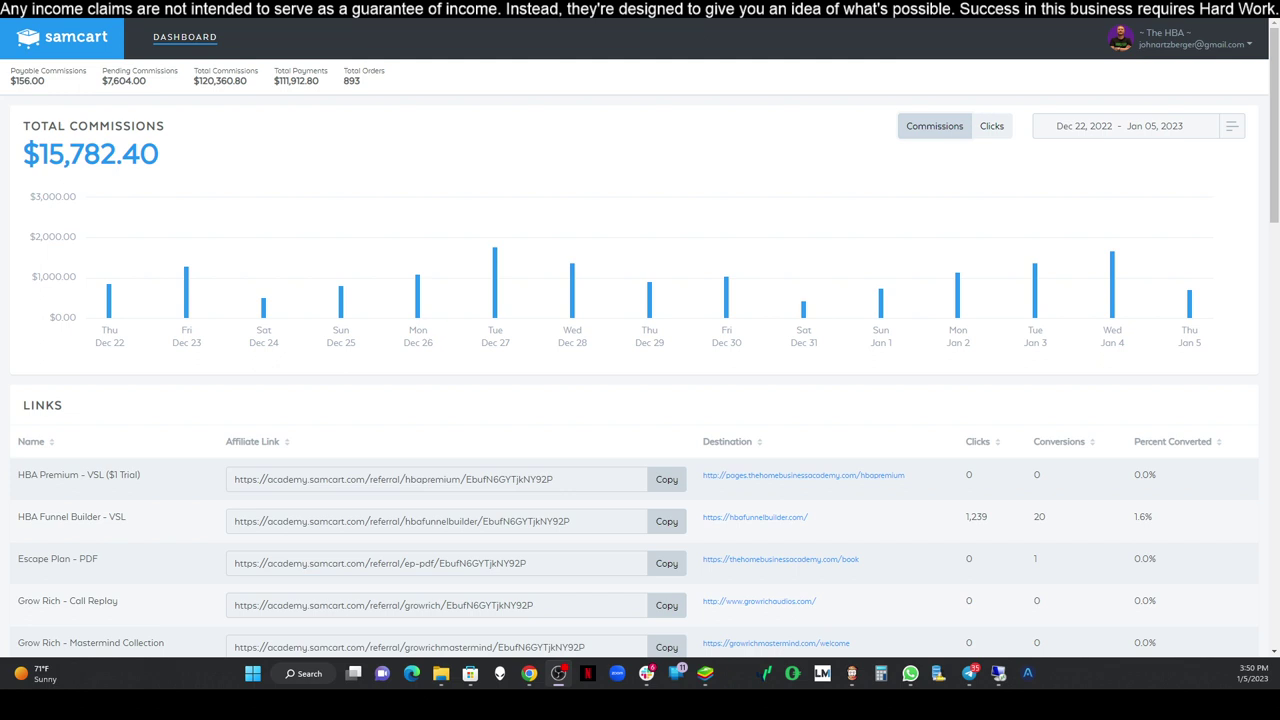
Examine the overall commissions total, then show the commission report for the last 30 days and review its total.
{"action": "mouse_move", "coordinate": [499, 216]}
{"action": "left_click_drag", "start_coordinate": [198, 82], "coordinate": [252, 88]}
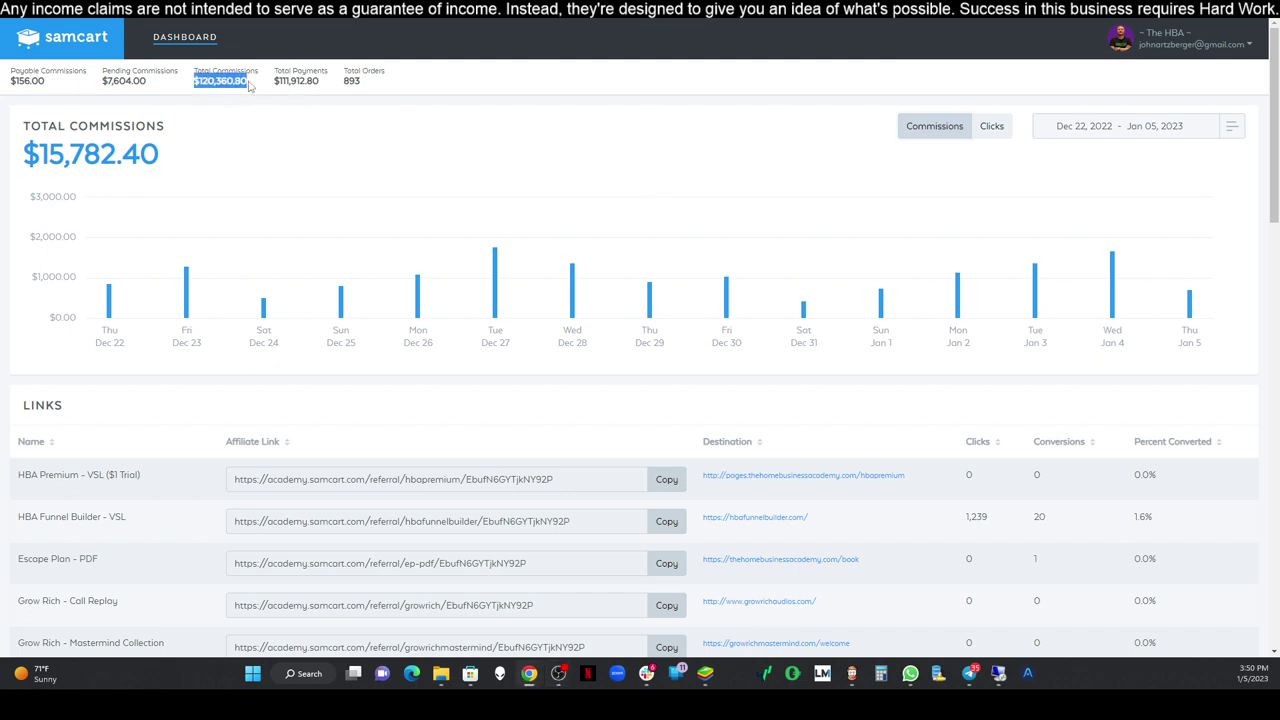
{"action": "left_click", "coordinate": [281, 120]}
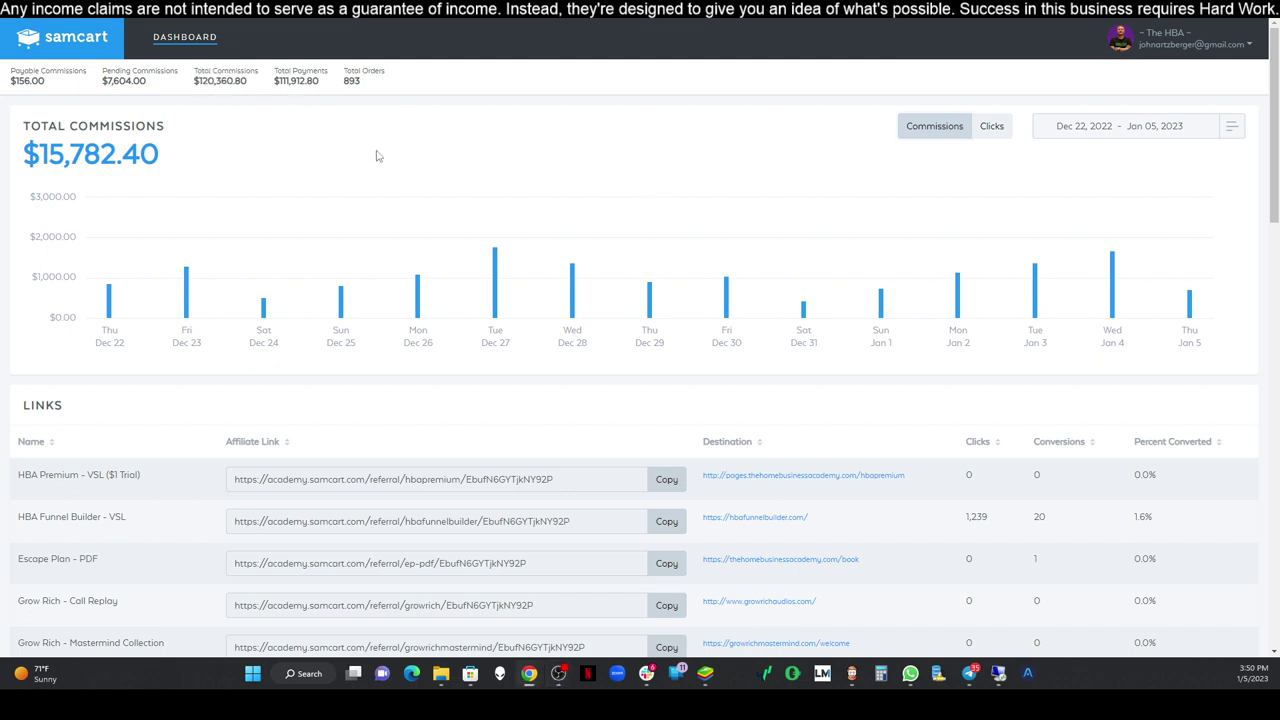
{"action": "left_click", "coordinate": [1231, 128]}
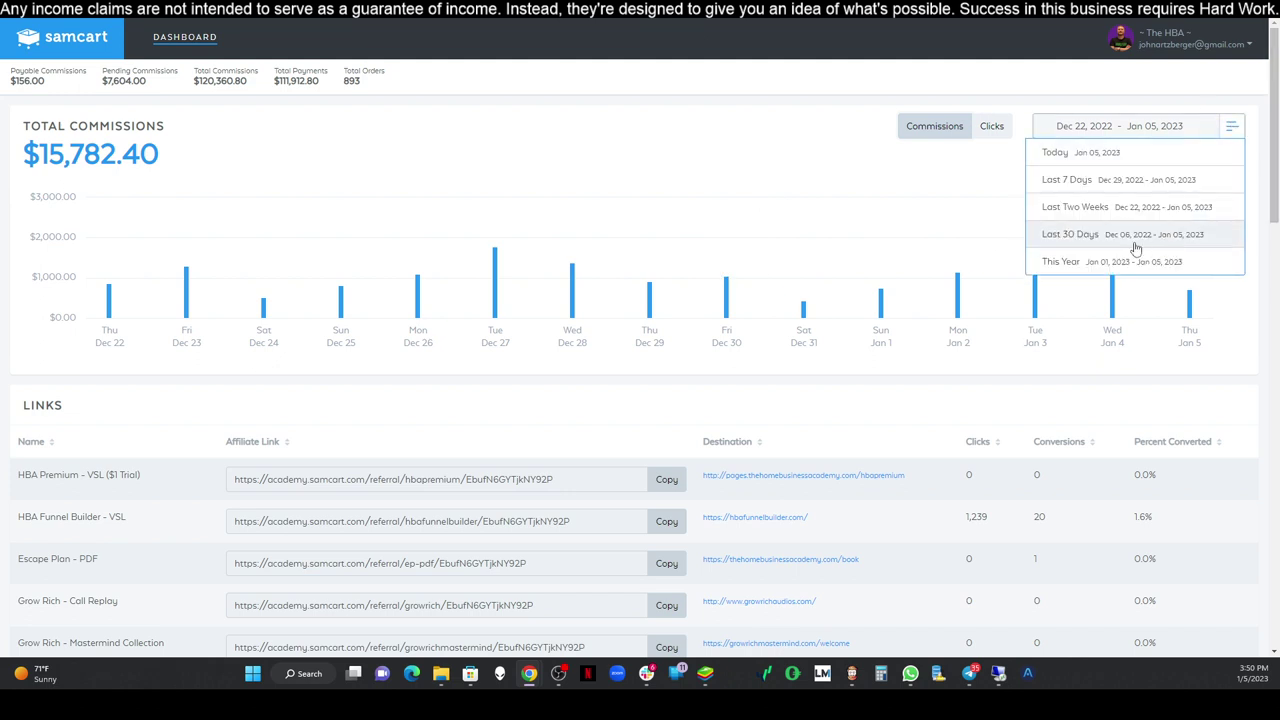
{"action": "left_click", "coordinate": [1080, 235]}
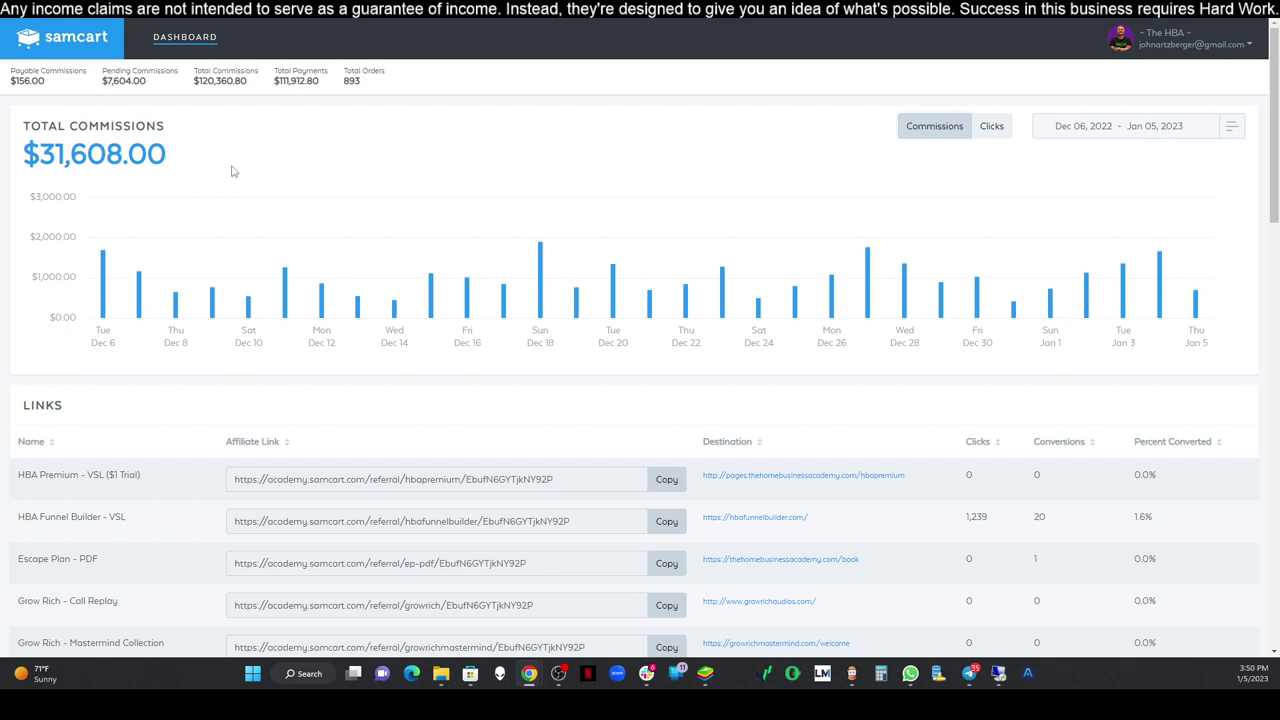
{"action": "left_click_drag", "start_coordinate": [40, 154], "coordinate": [166, 158]}
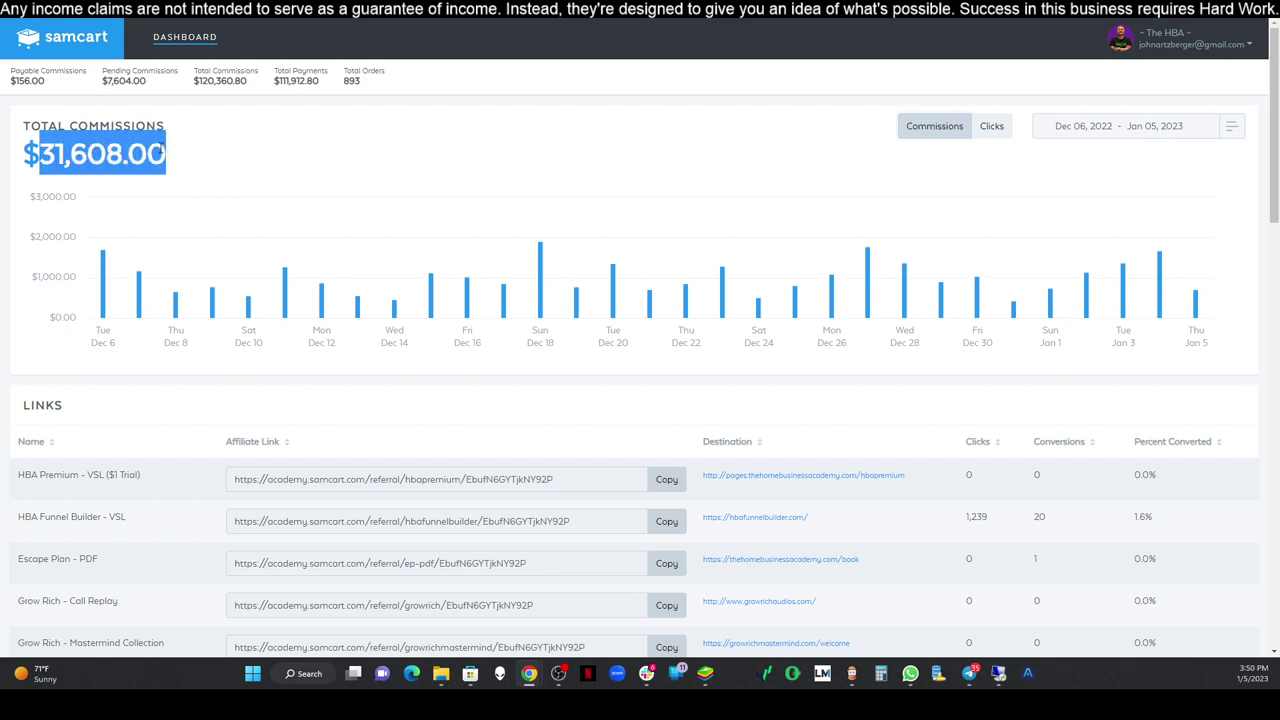
{"action": "left_click", "coordinate": [198, 166]}
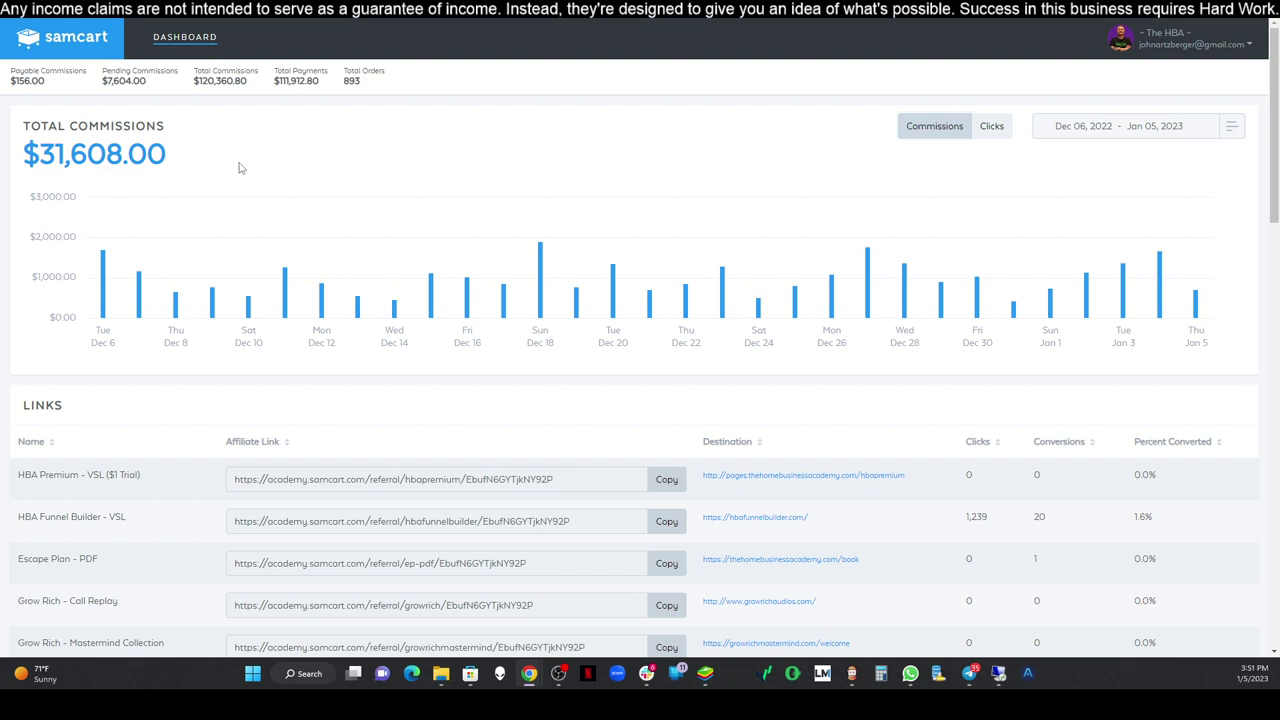
Show the commission report from Jul 01, 2022 to Jan 05, 2023 and review the total commissions.
{"action": "left_click", "coordinate": [1076, 128]}
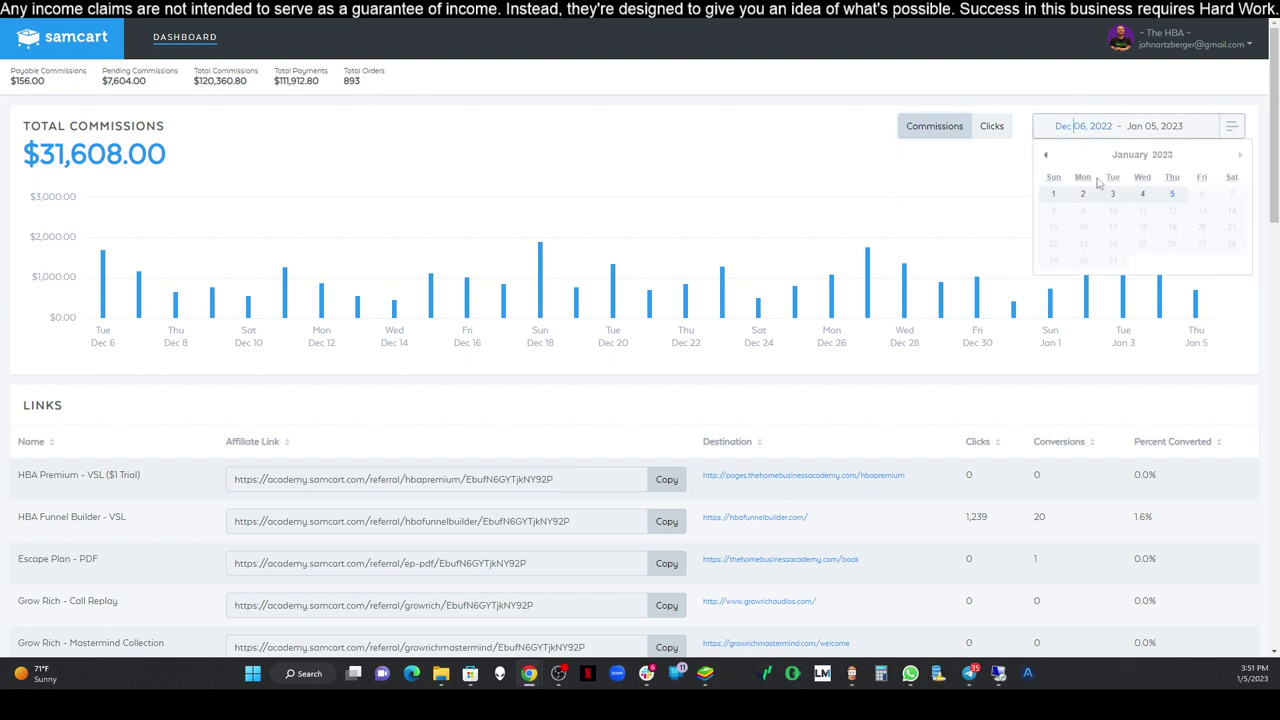
{"action": "left_click", "coordinate": [1045, 155]}
{"action": "left_click", "coordinate": [1045, 155]}
{"action": "left_click", "coordinate": [1045, 155]}
{"action": "left_click", "coordinate": [1045, 155]}
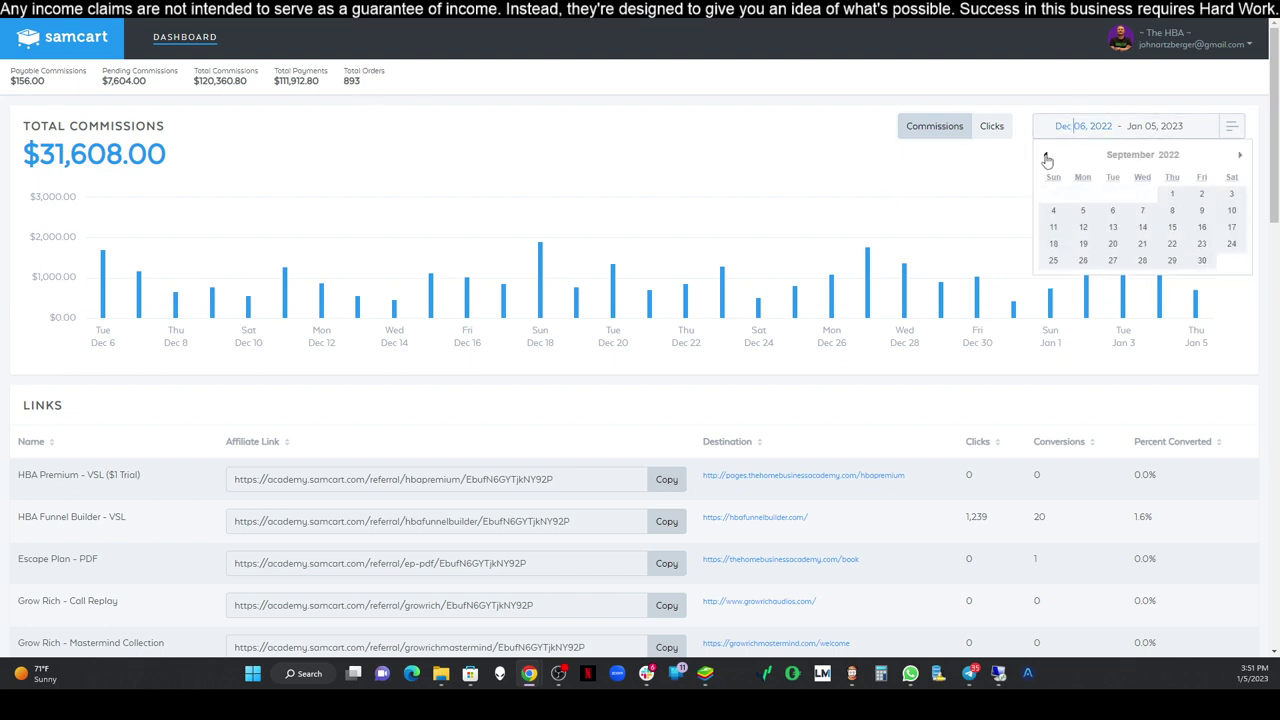
{"action": "left_click", "coordinate": [1045, 155]}
{"action": "left_click", "coordinate": [1045, 155]}
{"action": "left_click", "coordinate": [1204, 194]}
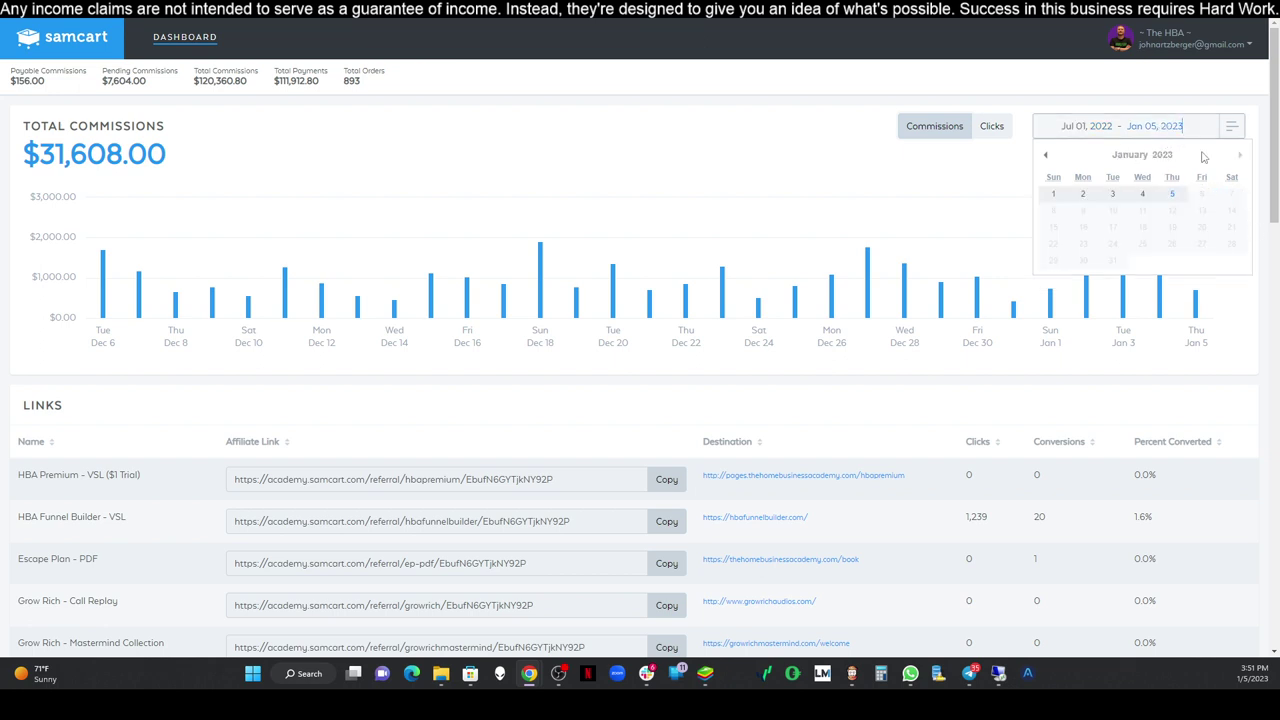
{"action": "left_click", "coordinate": [1230, 127]}
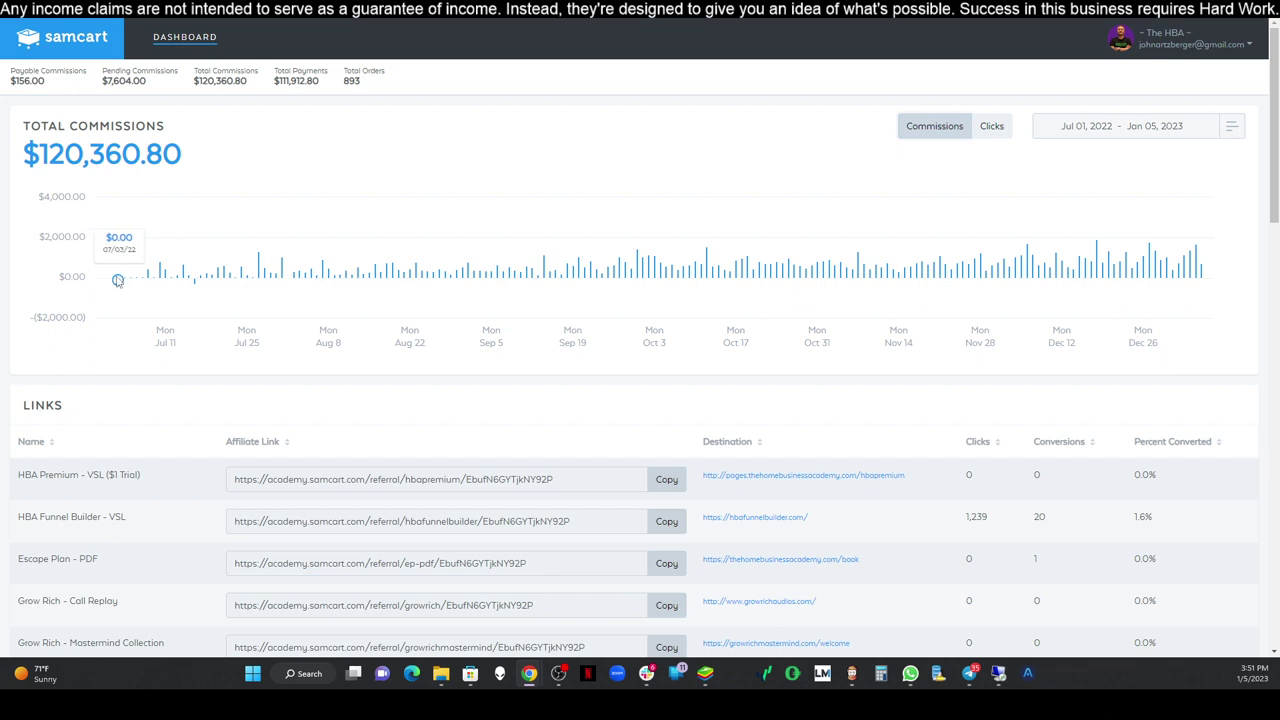
{"action": "left_click_drag", "start_coordinate": [195, 162], "coordinate": [22, 150]}
{"action": "left_click", "coordinate": [198, 153]}
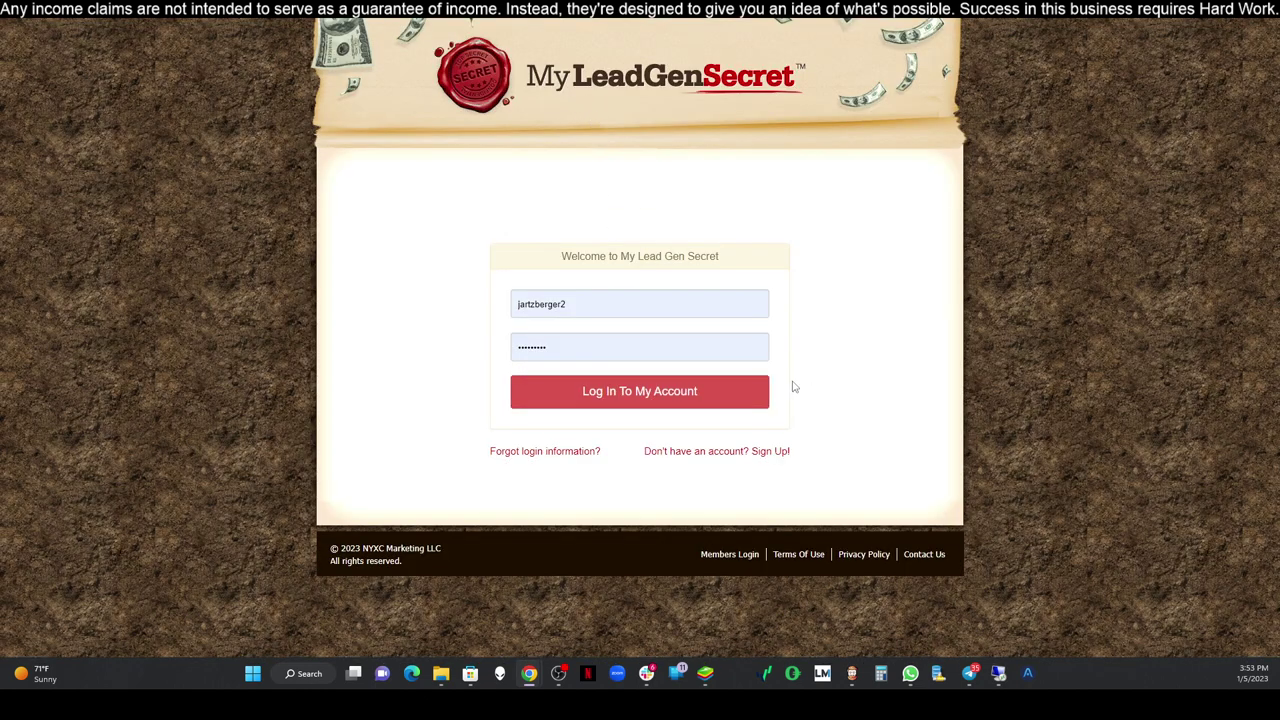
Log in to the My Lead Gen Secret account and select all leads by date in the mailing system.
{"action": "left_click", "coordinate": [697, 388]}
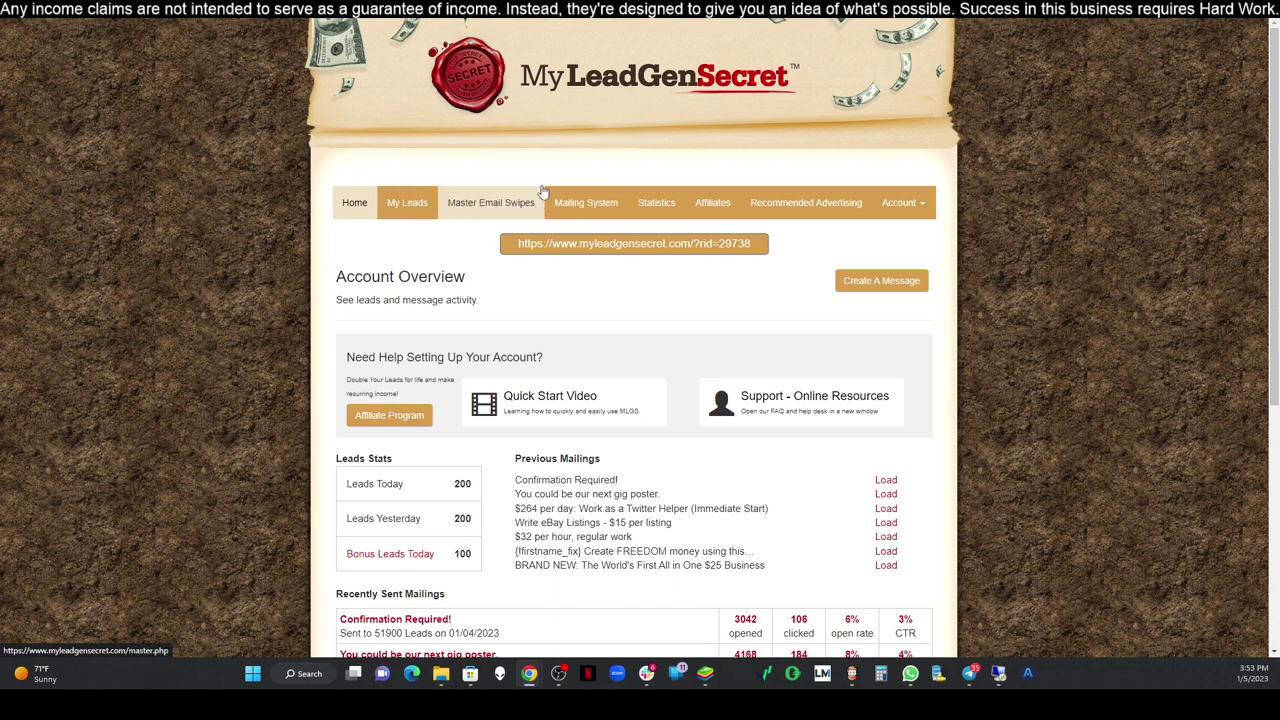
{"action": "left_click", "coordinate": [577, 213]}
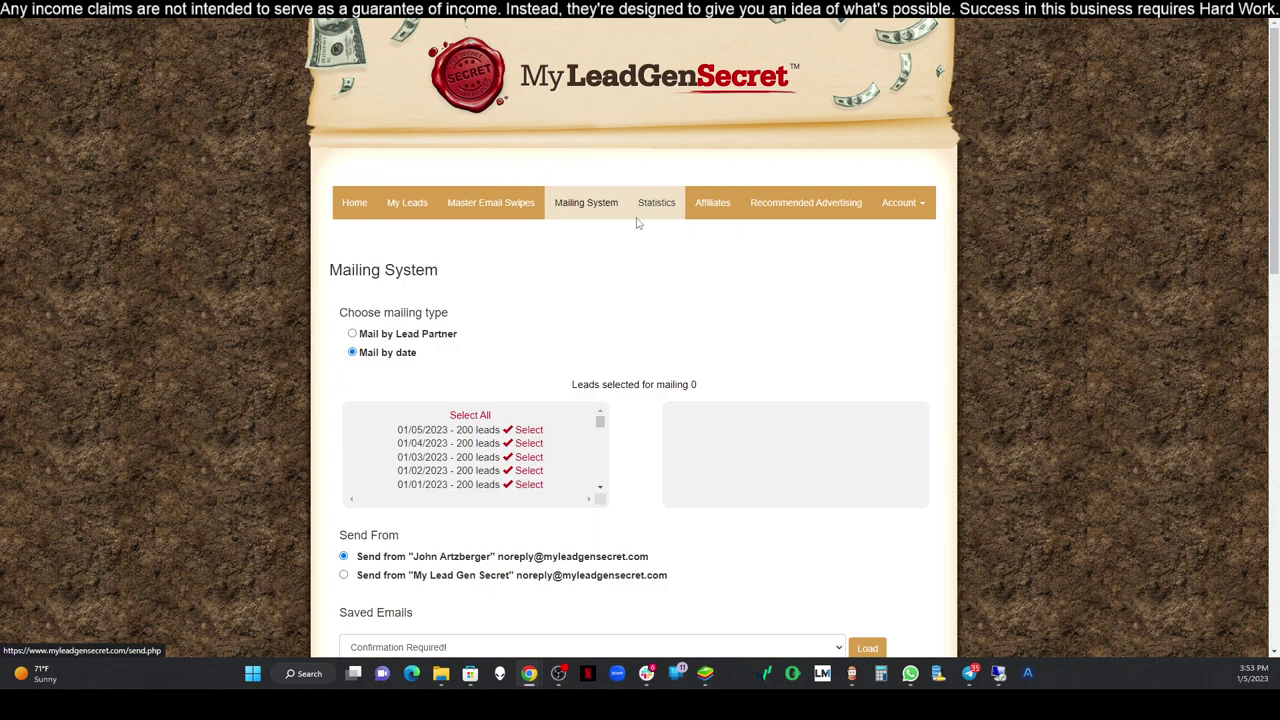
{"action": "left_click", "coordinate": [470, 414]}
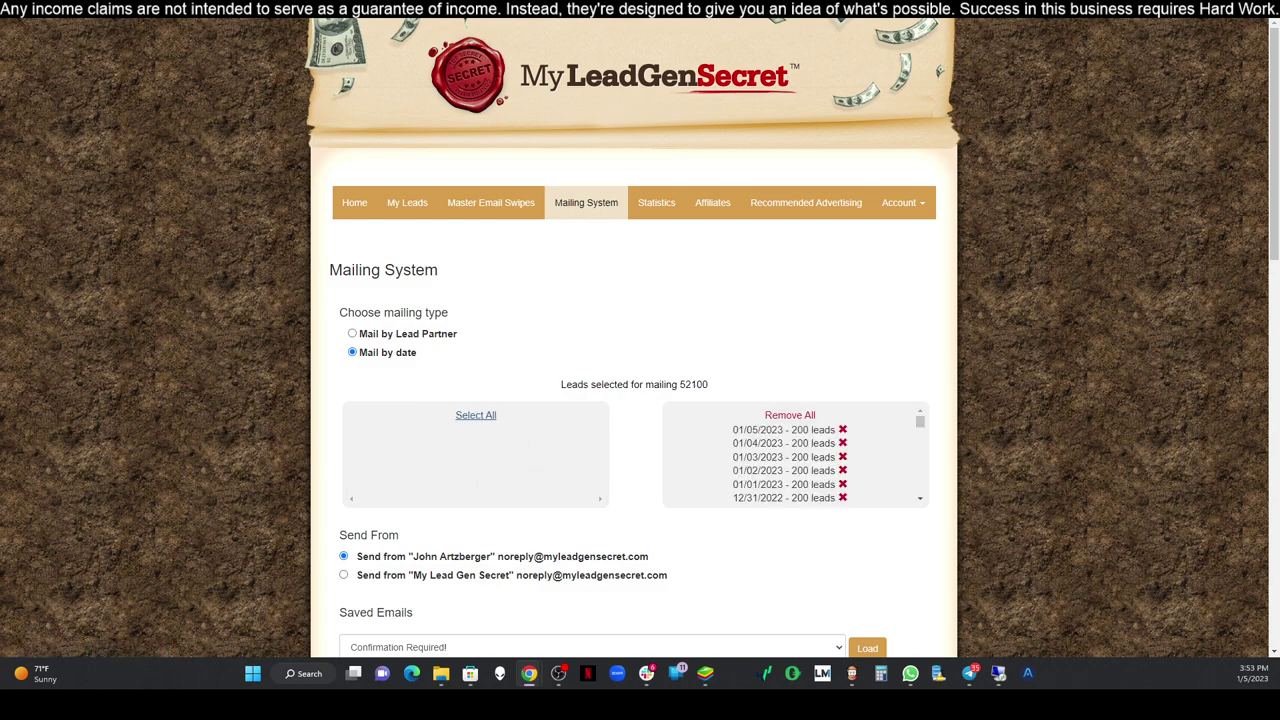
Switch to the email document, add a comma after {!firstname_fix} in email 7, and return to the mailing page's subject and code section.
{"action": "key", "text": "alt+Tab"}
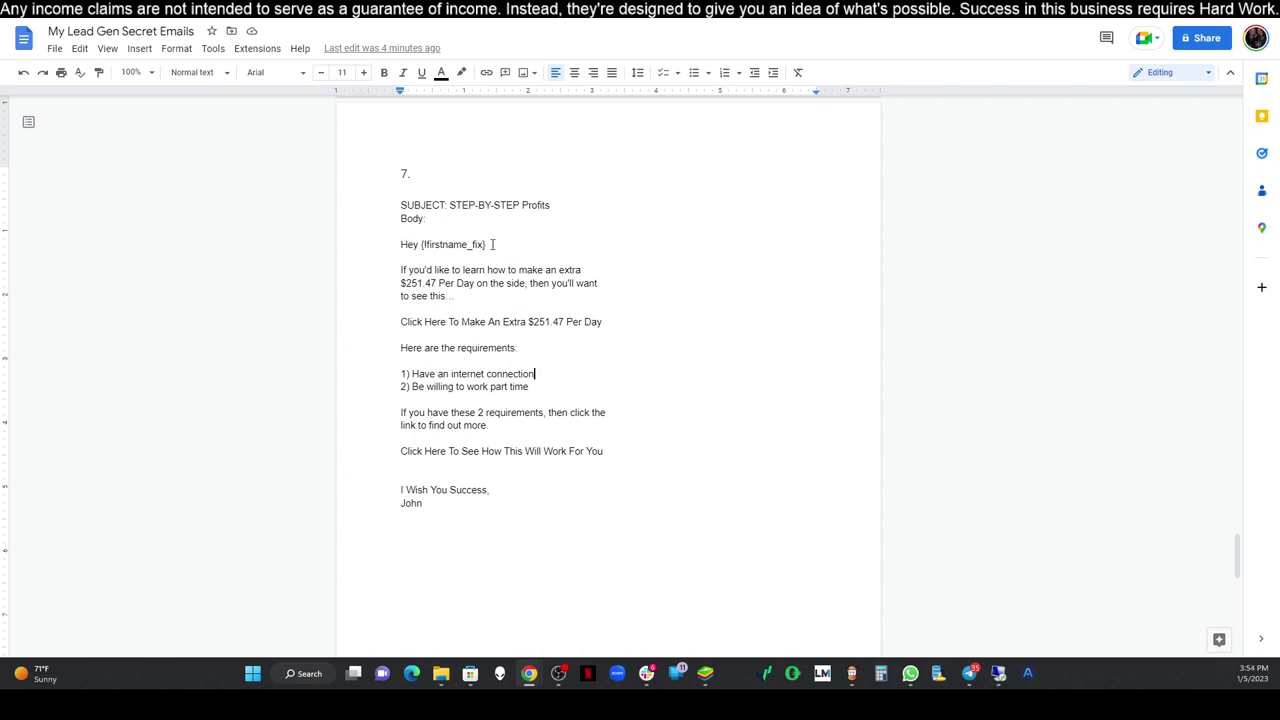
{"action": "left_click_drag", "start_coordinate": [491, 245], "coordinate": [511, 249]}
{"action": "type", "text": ","}
{"action": "key", "text": "ctrl+Tab"}
{"action": "scroll", "coordinate": [460, 350], "scroll_direction": "down", "scroll_amount": 4}
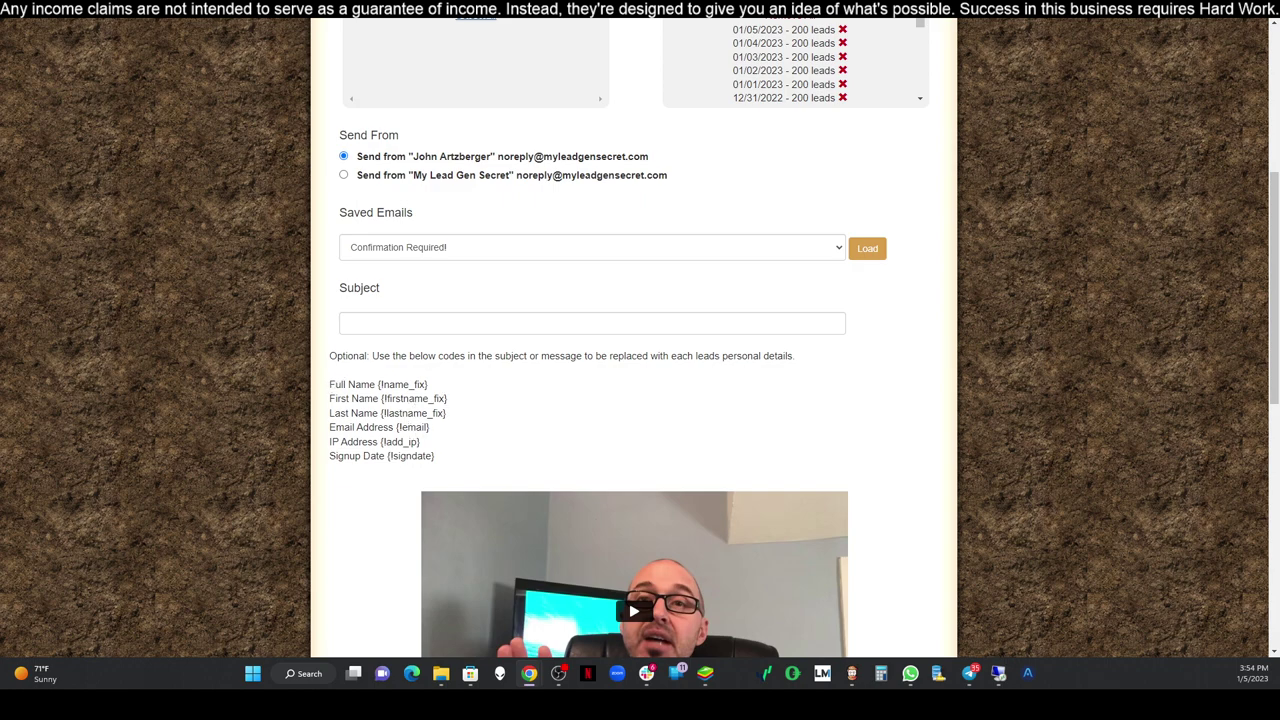
Switch to the SamCart dashboard and copy the affiliate link for All In One $25 Business (Sales Letter).
{"action": "key", "text": "alt+Tab"}
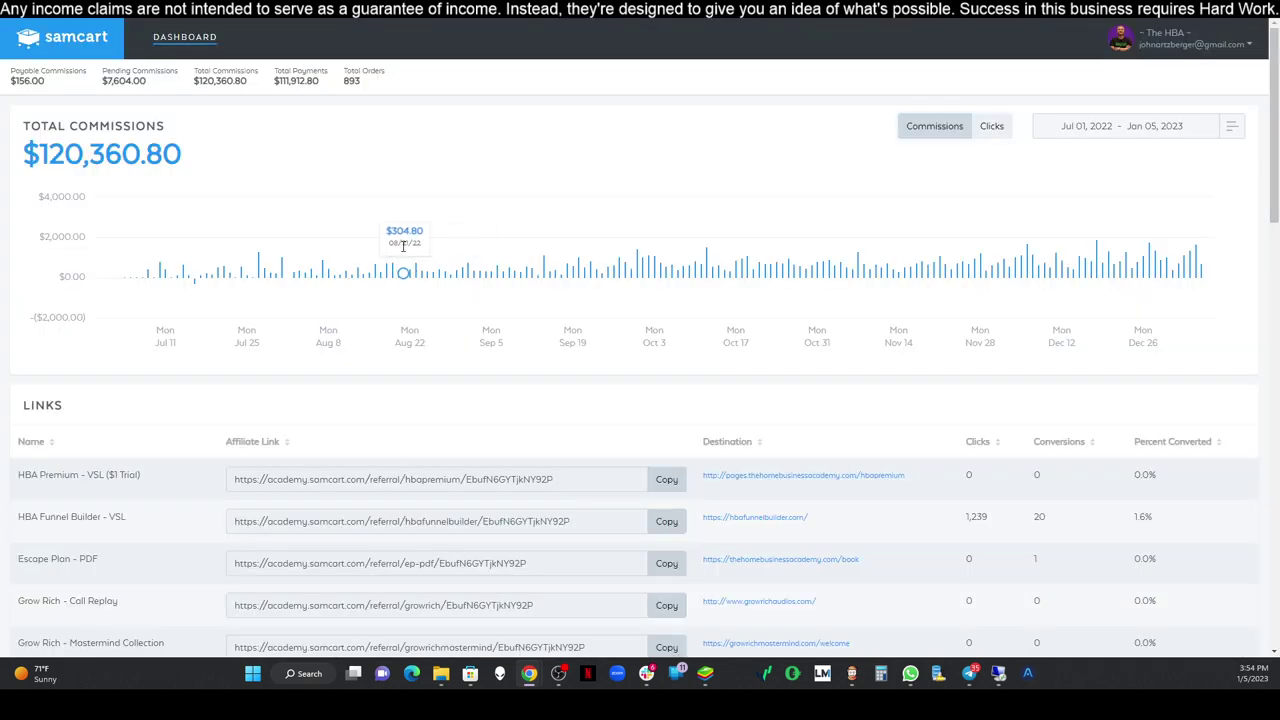
{"action": "scroll", "coordinate": [405, 246], "scroll_direction": "down", "scroll_amount": 5}
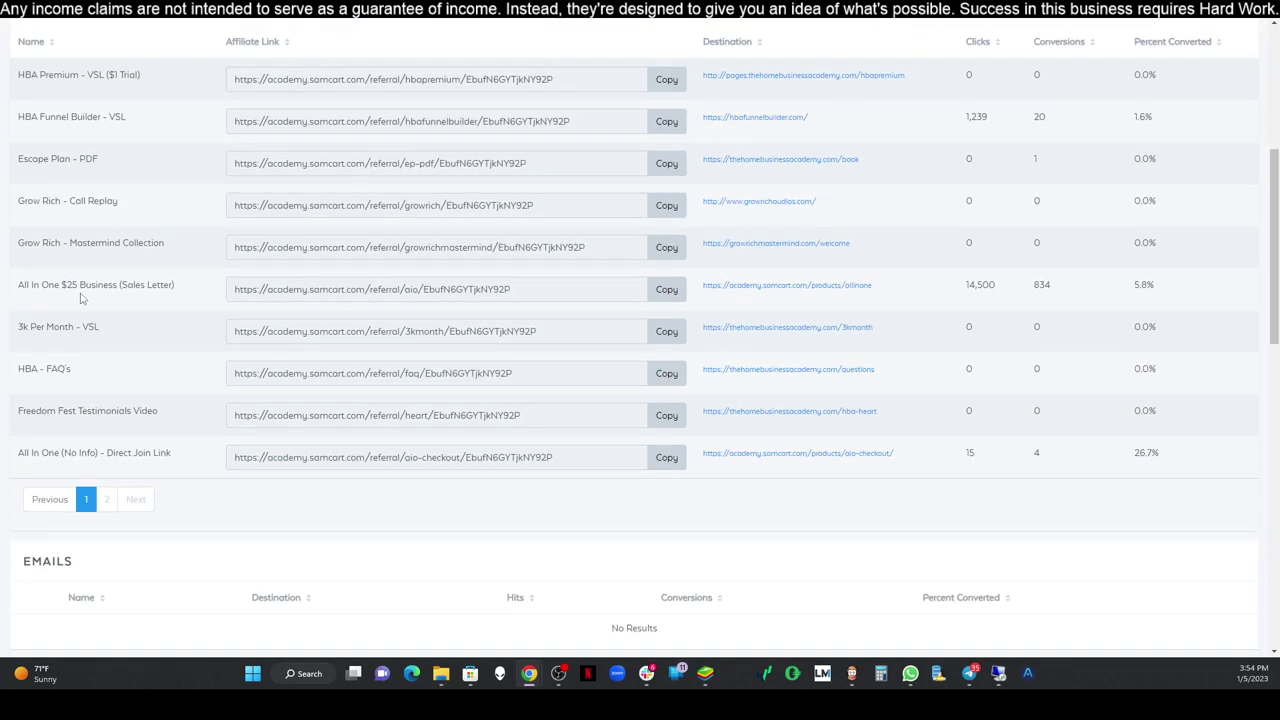
{"action": "left_click", "coordinate": [667, 290]}
In the email document, link the line "Click Here To Make An Extra $251.47 Per Day" to the copied affiliate link.
{"action": "key", "text": "alt+Tab"}
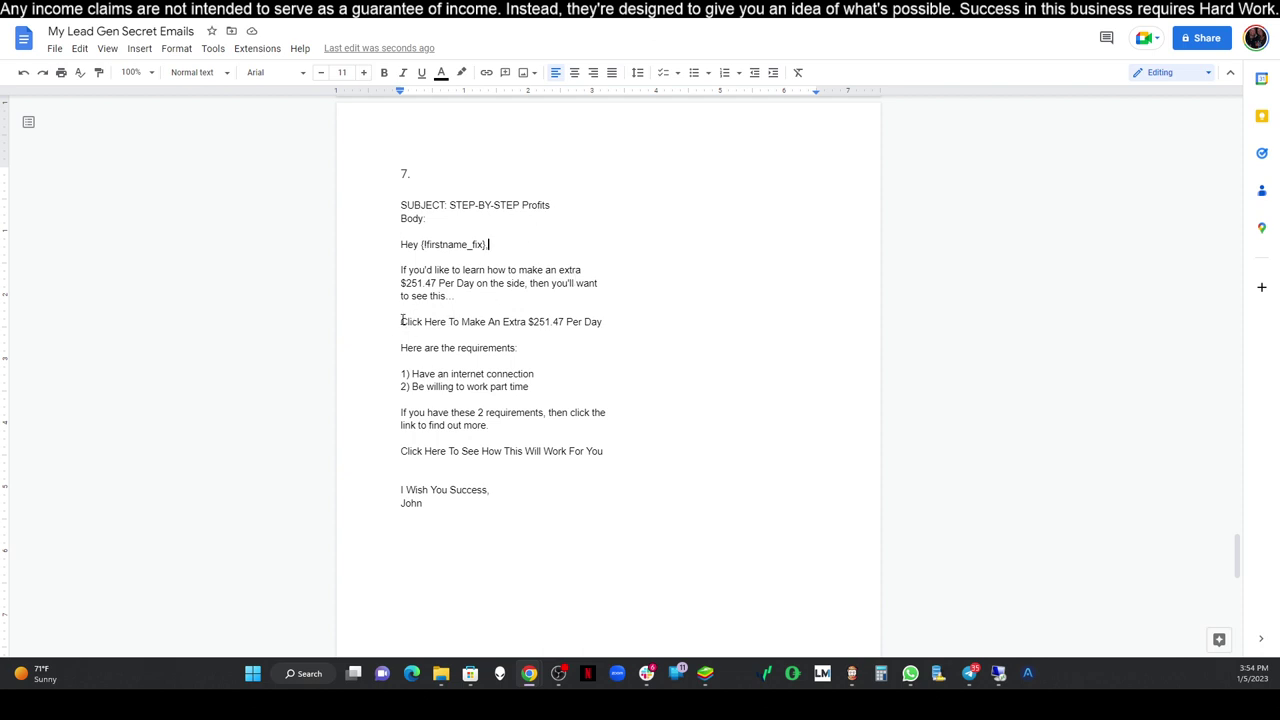
{"action": "mouse_move", "coordinate": [403, 321]}
{"action": "left_mouse_down"}
{"action": "mouse_move", "coordinate": [603, 321]}
{"action": "mouse_move", "coordinate": [401, 321]}
{"action": "left_mouse_up"}
{"action": "right_click", "coordinate": [412, 321]}
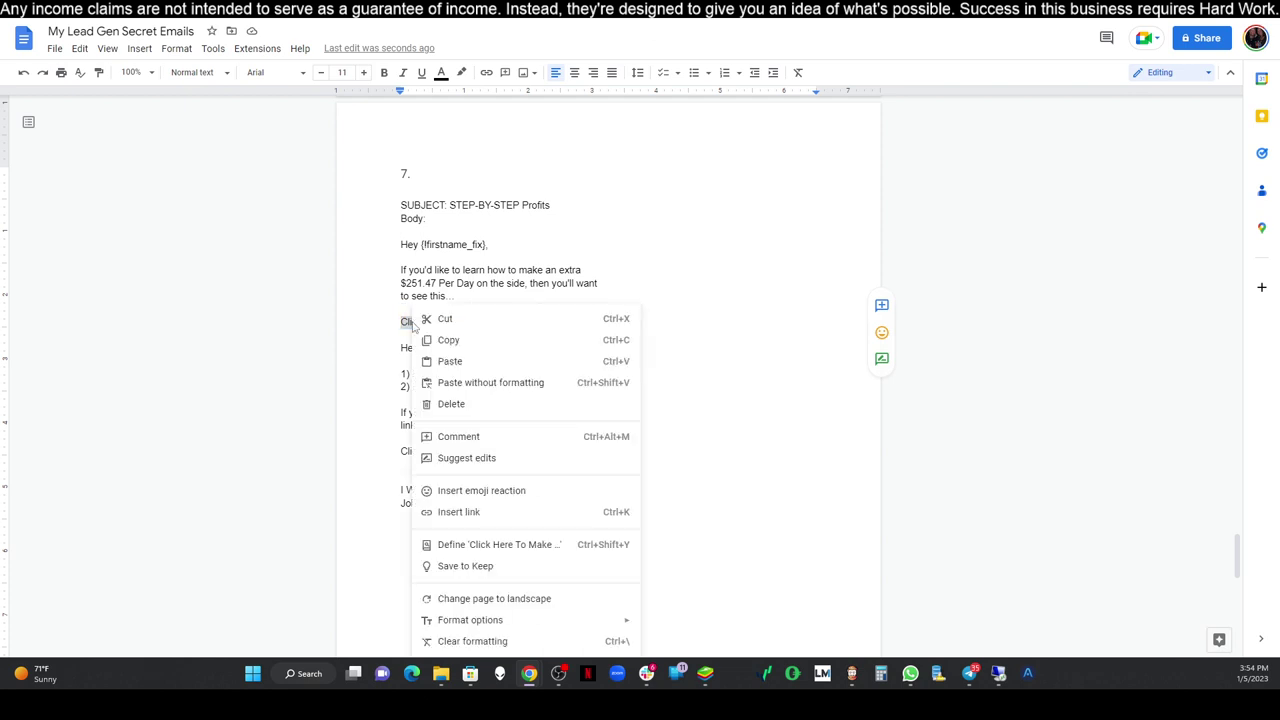
{"action": "left_click", "coordinate": [489, 513]}
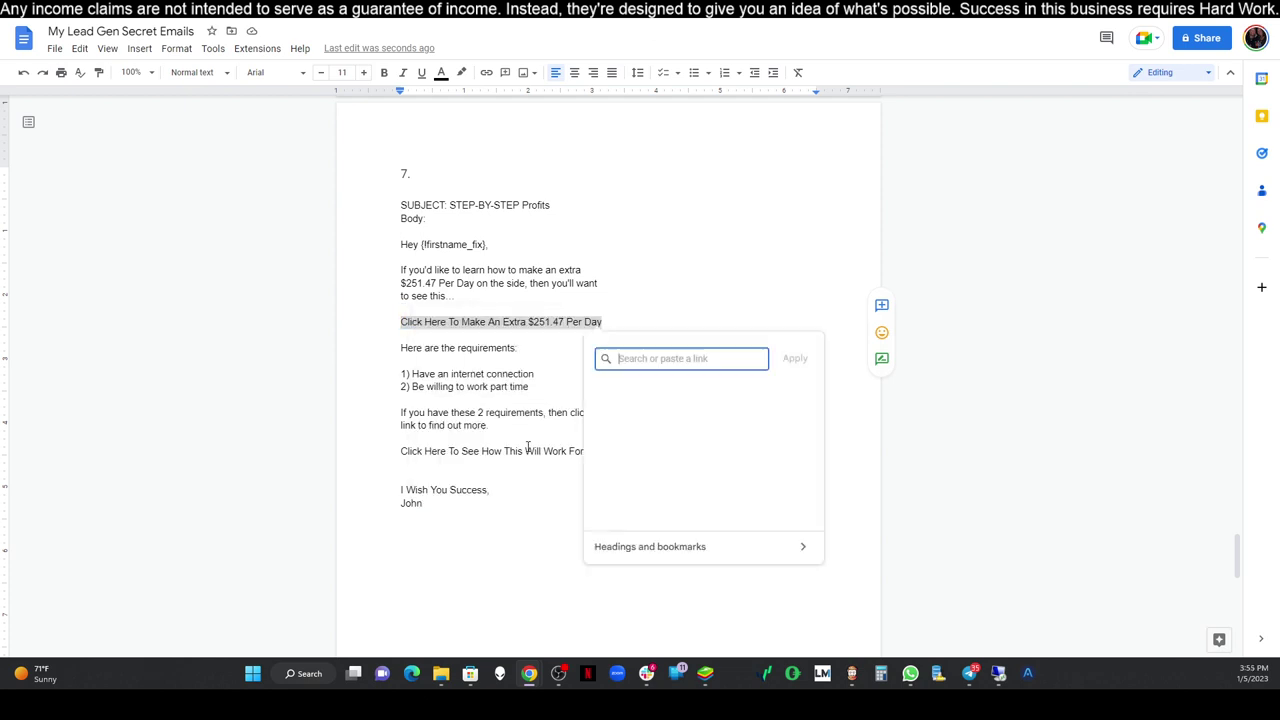
{"action": "right_click", "coordinate": [638, 361]}
{"action": "left_click", "coordinate": [668, 466]}
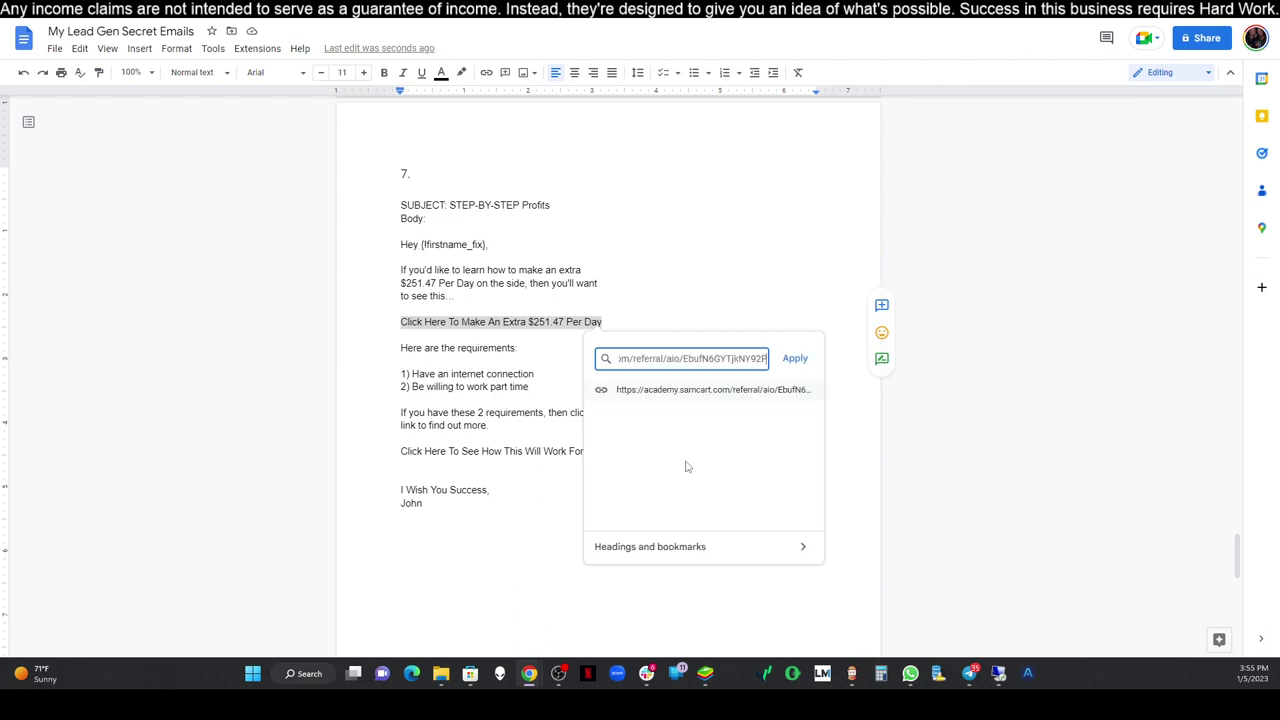
{"action": "left_click", "coordinate": [796, 358]}
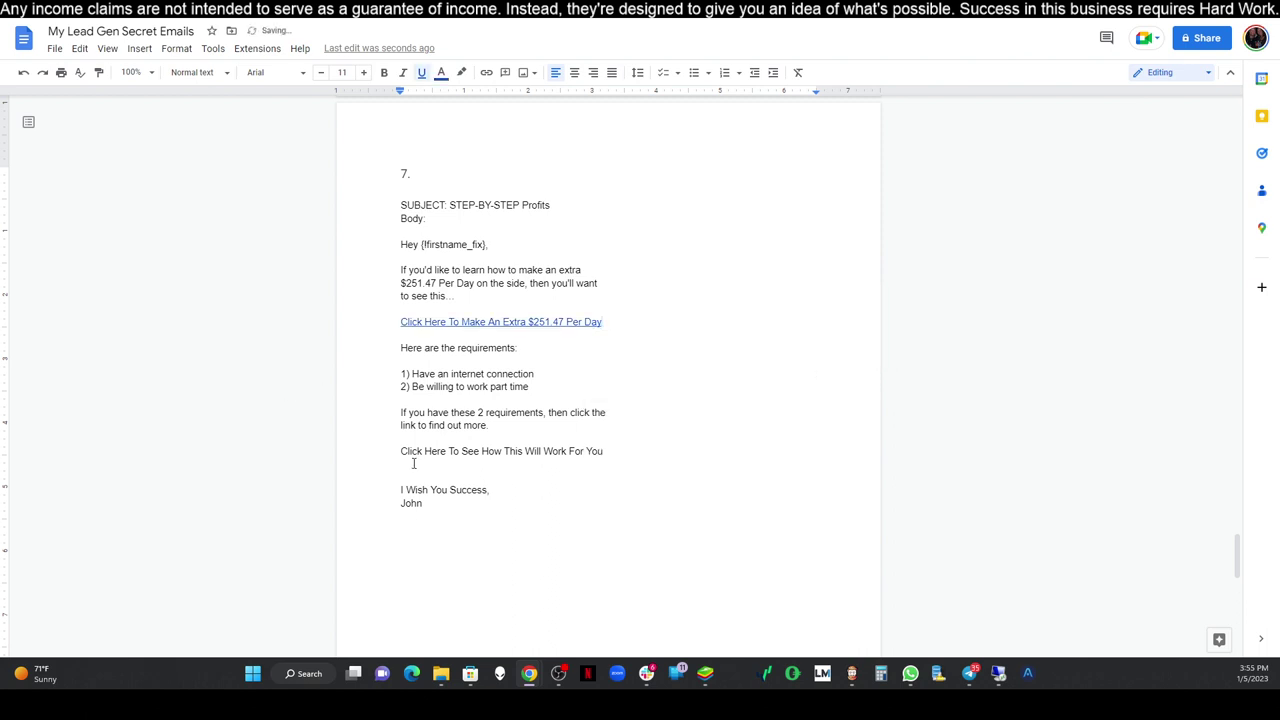
Link the line "Click Here To See How This Will Work For You" in email 7 to the same affiliate link.
{"action": "left_click_drag", "start_coordinate": [401, 447], "coordinate": [604, 452]}
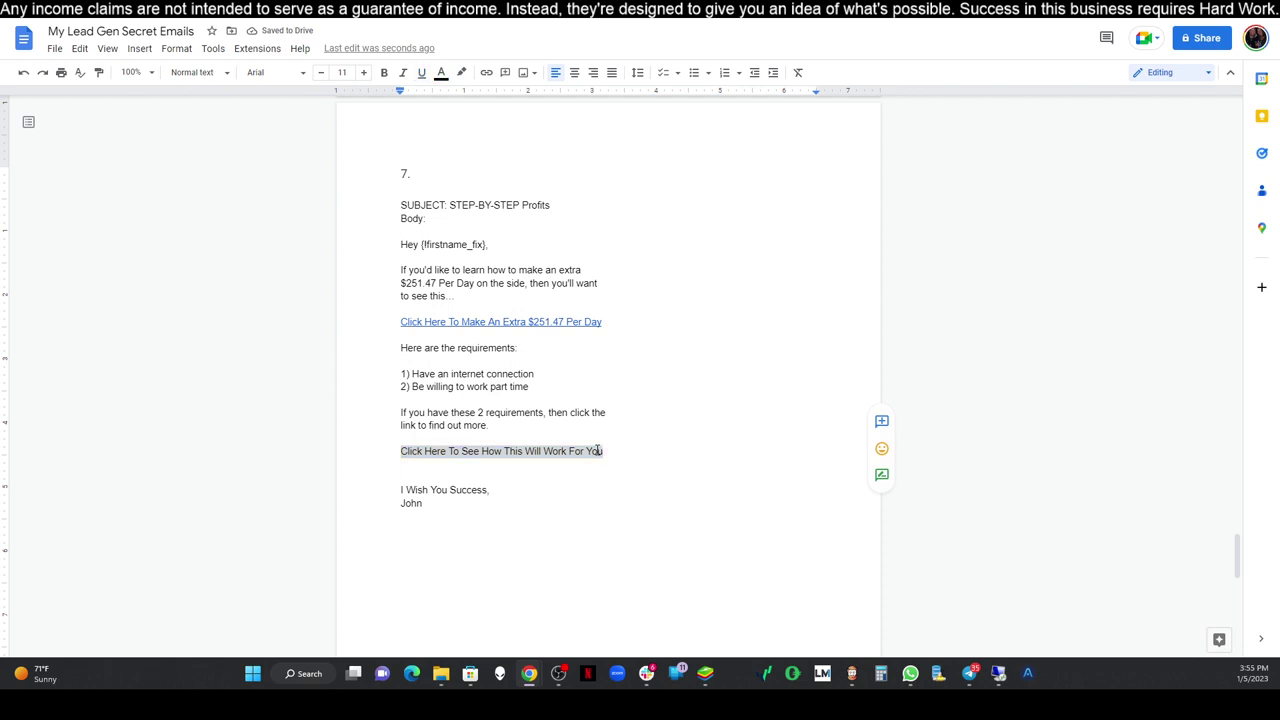
{"action": "right_click", "coordinate": [597, 451]}
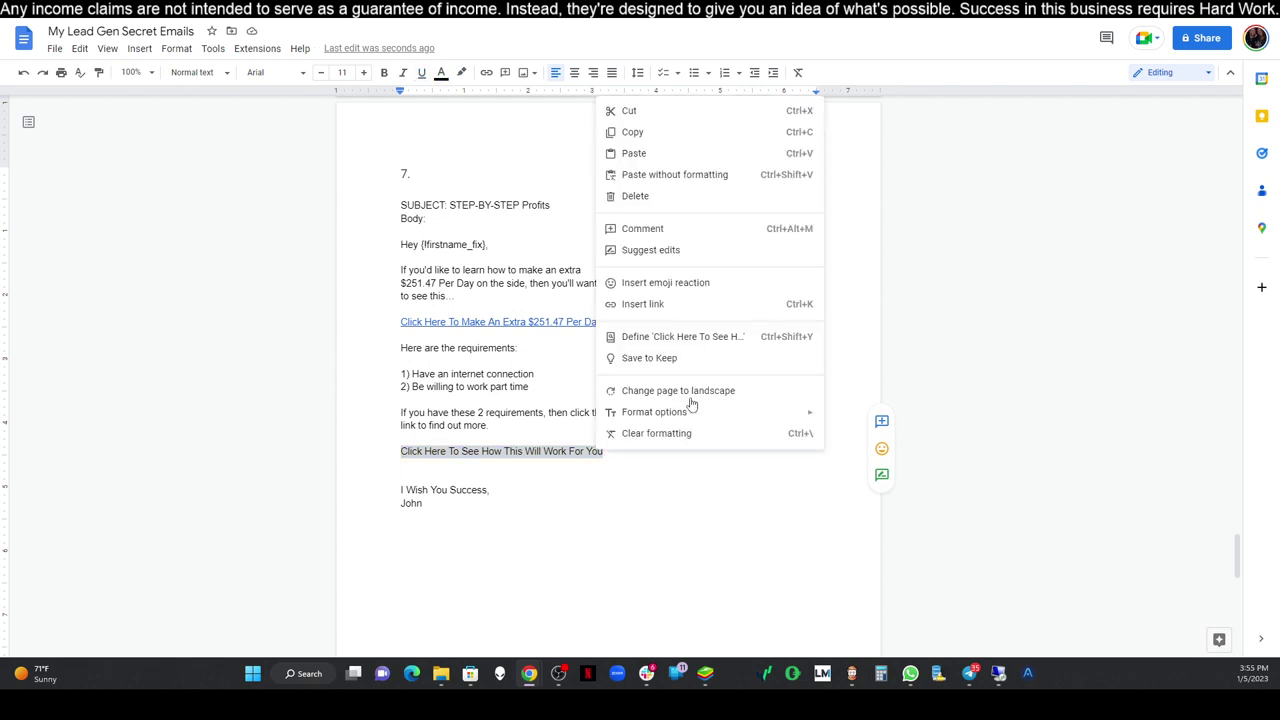
{"action": "left_click", "coordinate": [645, 304]}
{"action": "right_click", "coordinate": [542, 238]}
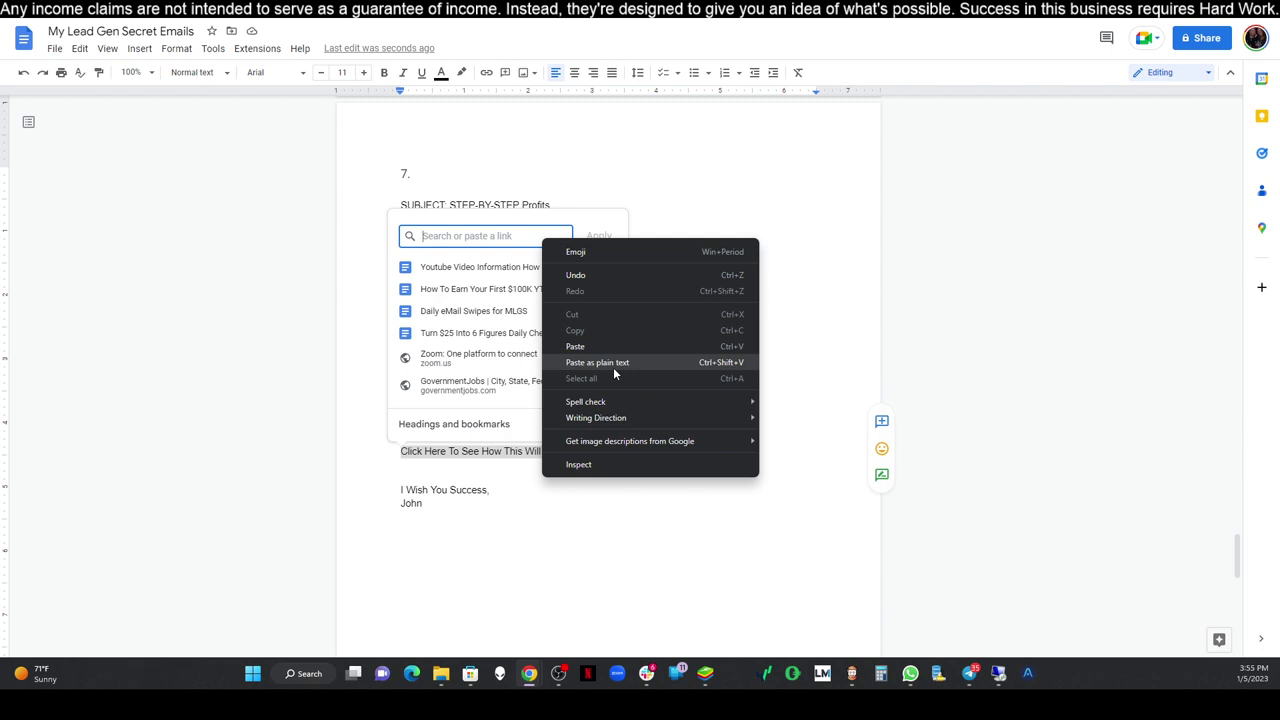
{"action": "left_click", "coordinate": [603, 346]}
{"action": "left_click", "coordinate": [605, 238]}
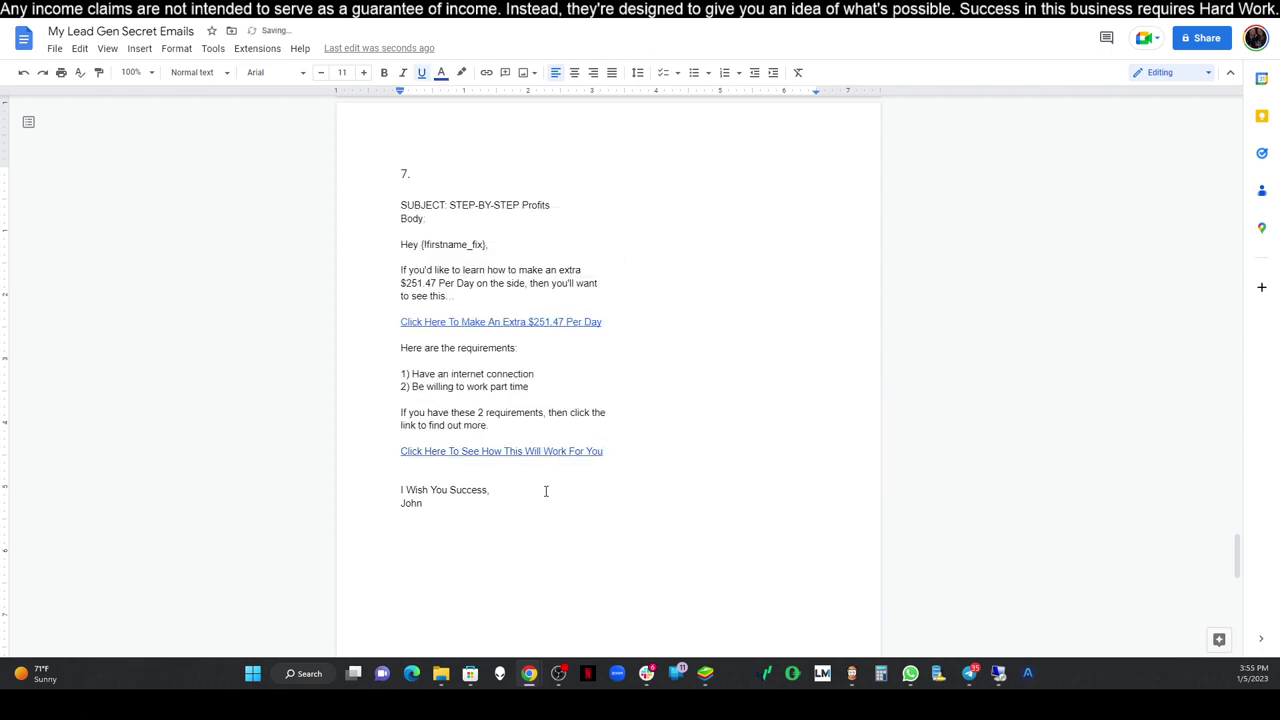
{"action": "left_click", "coordinate": [428, 507]}
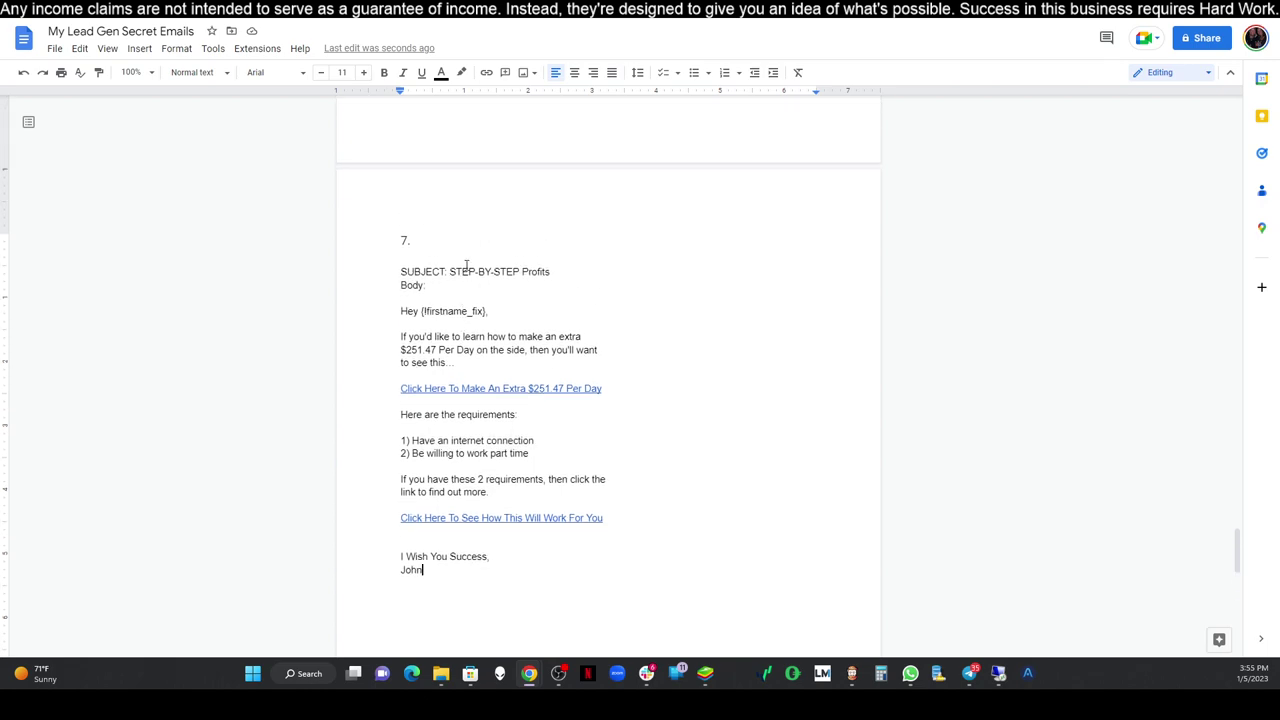
Switch to the mailing page and delete all placeholder text from the message body editor.
{"action": "scroll", "coordinate": [535, 300], "scroll_direction": "down", "scroll_amount": 1}
{"action": "scroll", "coordinate": [535, 268], "scroll_direction": "up", "scroll_amount": 1}
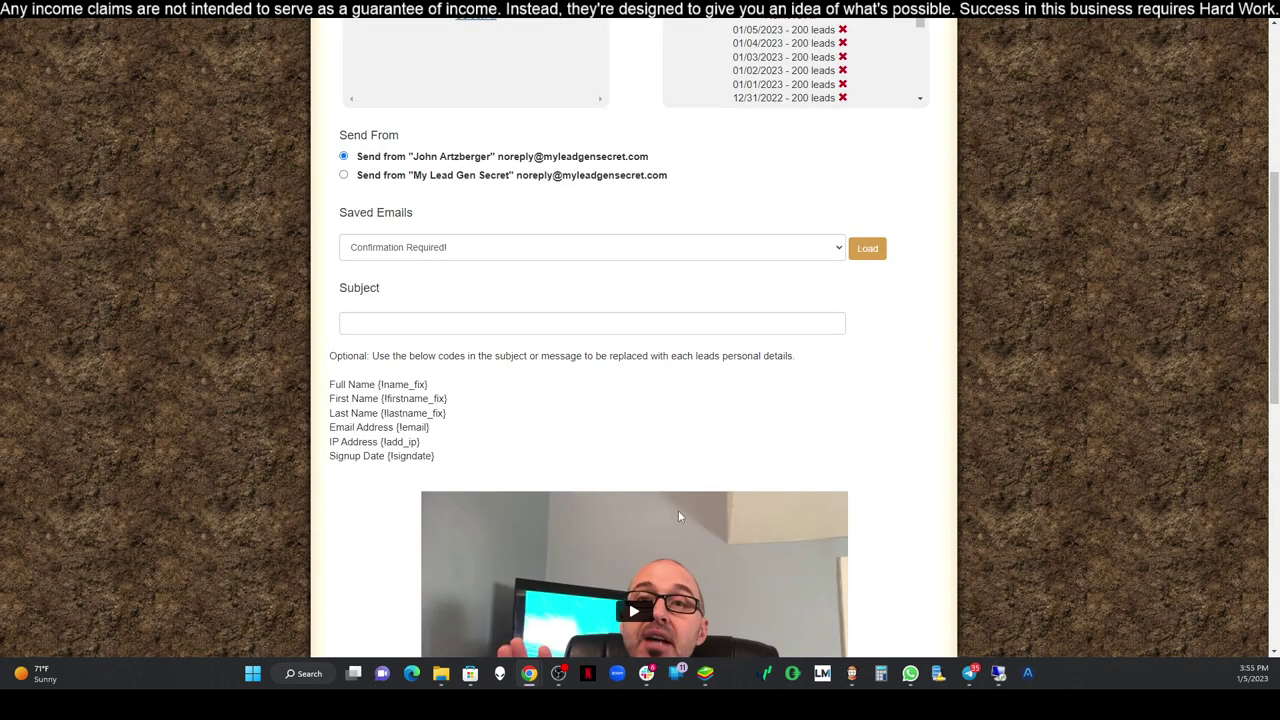
{"action": "scroll", "coordinate": [678, 510], "scroll_direction": "down", "scroll_amount": 6}
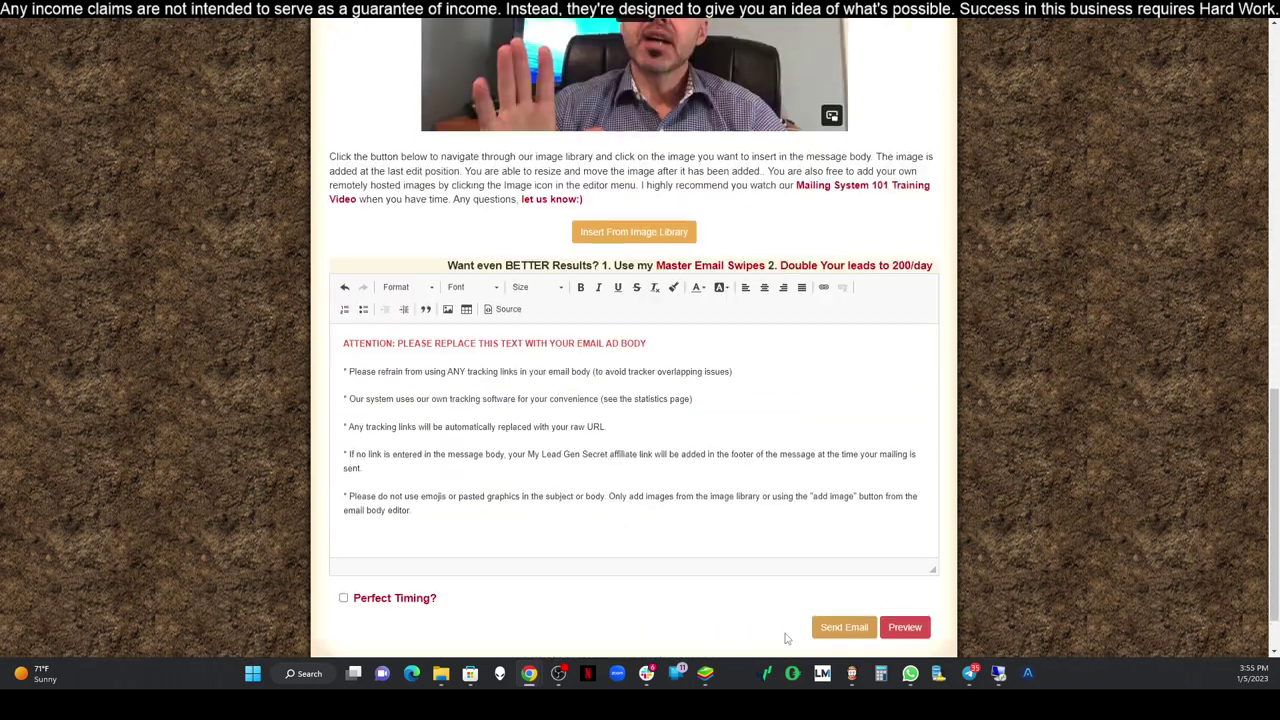
{"action": "left_click", "coordinate": [541, 511]}
{"action": "key", "text": "ctrl+a"}
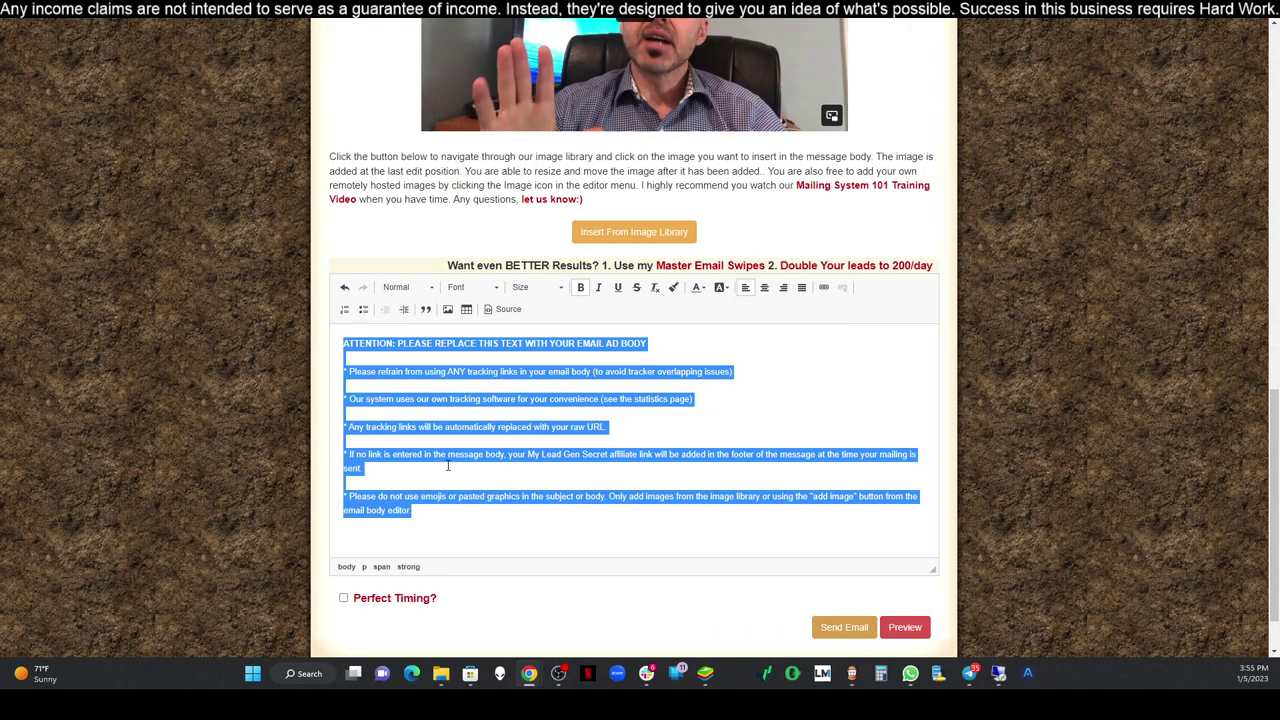
{"action": "key", "text": "BackSpace"}
Copy email 7's subject "STEP-BY-STEP Profits" from the email document into the mailing page's Subject field.
{"action": "scroll", "coordinate": [448, 466], "scroll_direction": "up", "scroll_amount": 2}
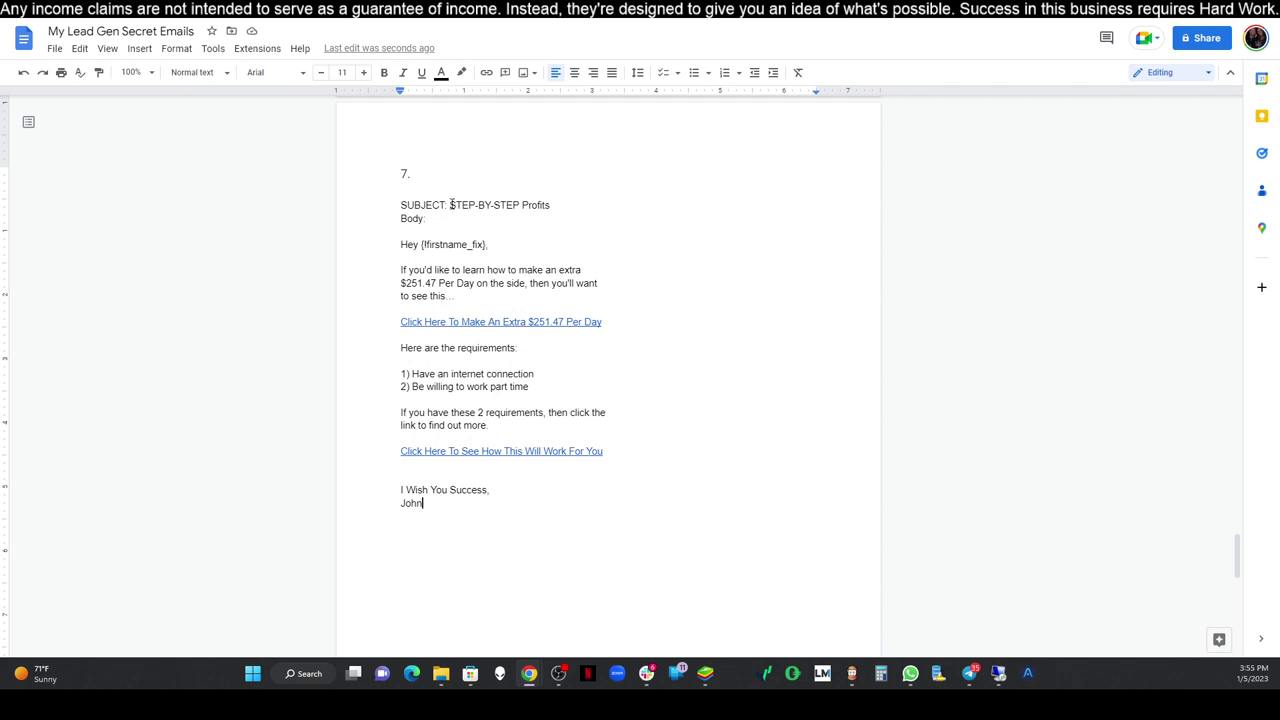
{"action": "left_click_drag", "start_coordinate": [449, 204], "coordinate": [551, 205]}
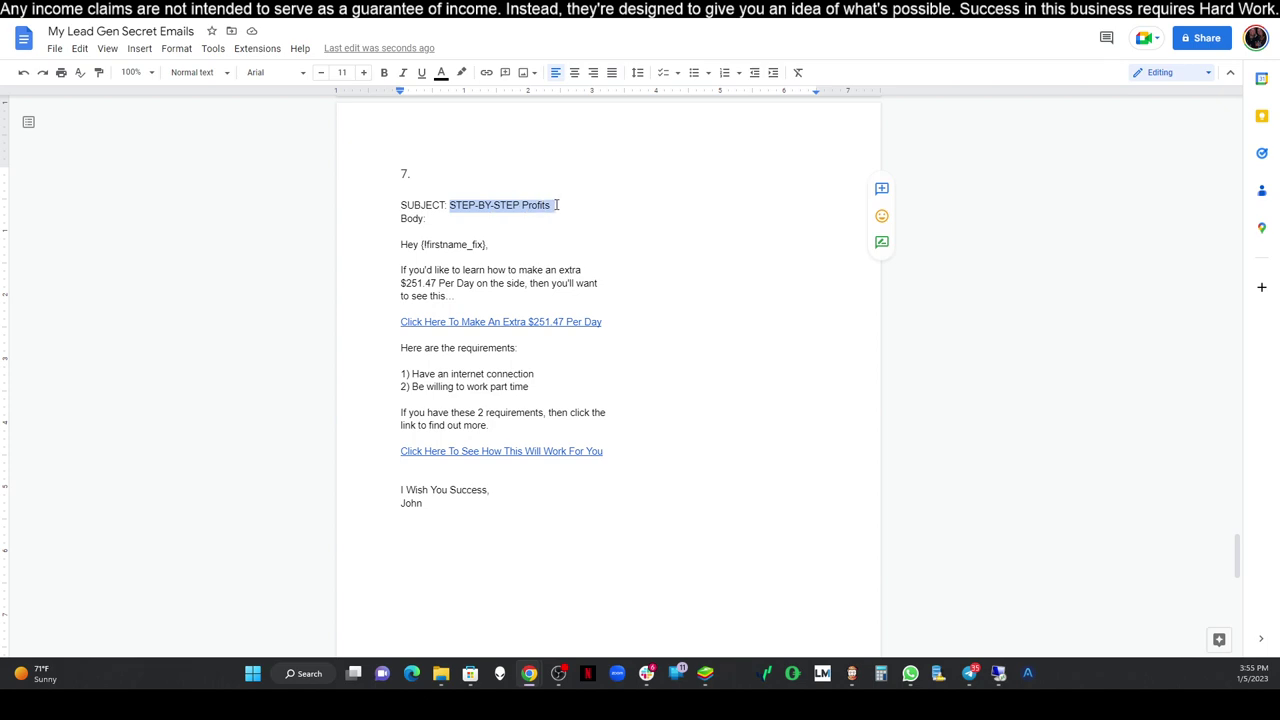
{"action": "right_click", "coordinate": [543, 205]}
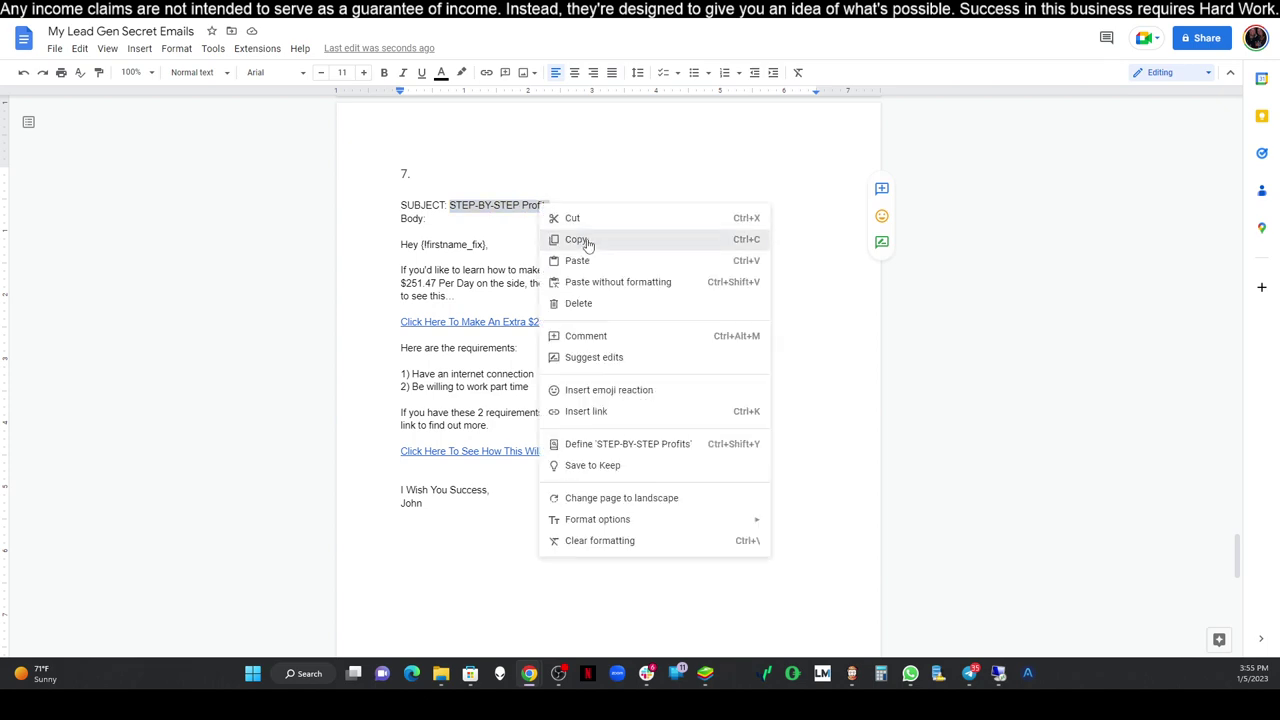
{"action": "left_click", "coordinate": [578, 238]}
{"action": "key", "text": "alt+Tab"}
{"action": "scroll", "coordinate": [458, 259], "scroll_direction": "up", "scroll_amount": 5}
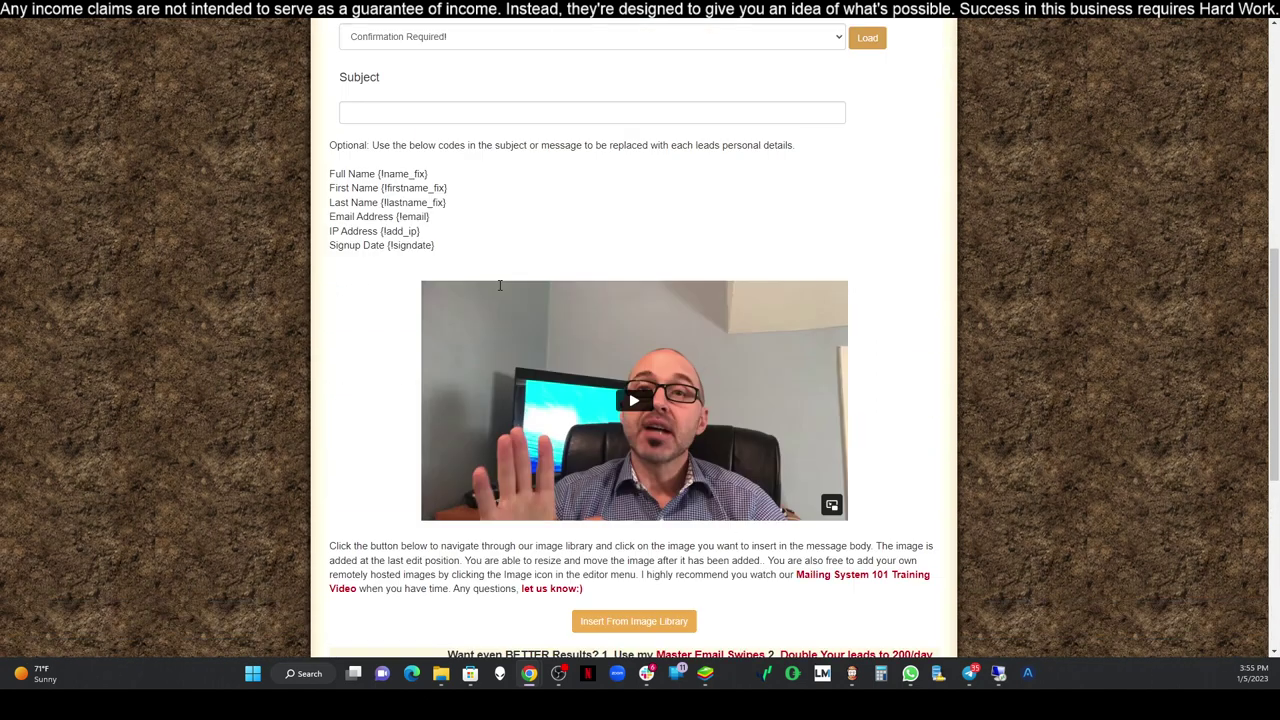
{"action": "left_click", "coordinate": [458, 259]}
{"action": "right_click", "coordinate": [458, 259]}
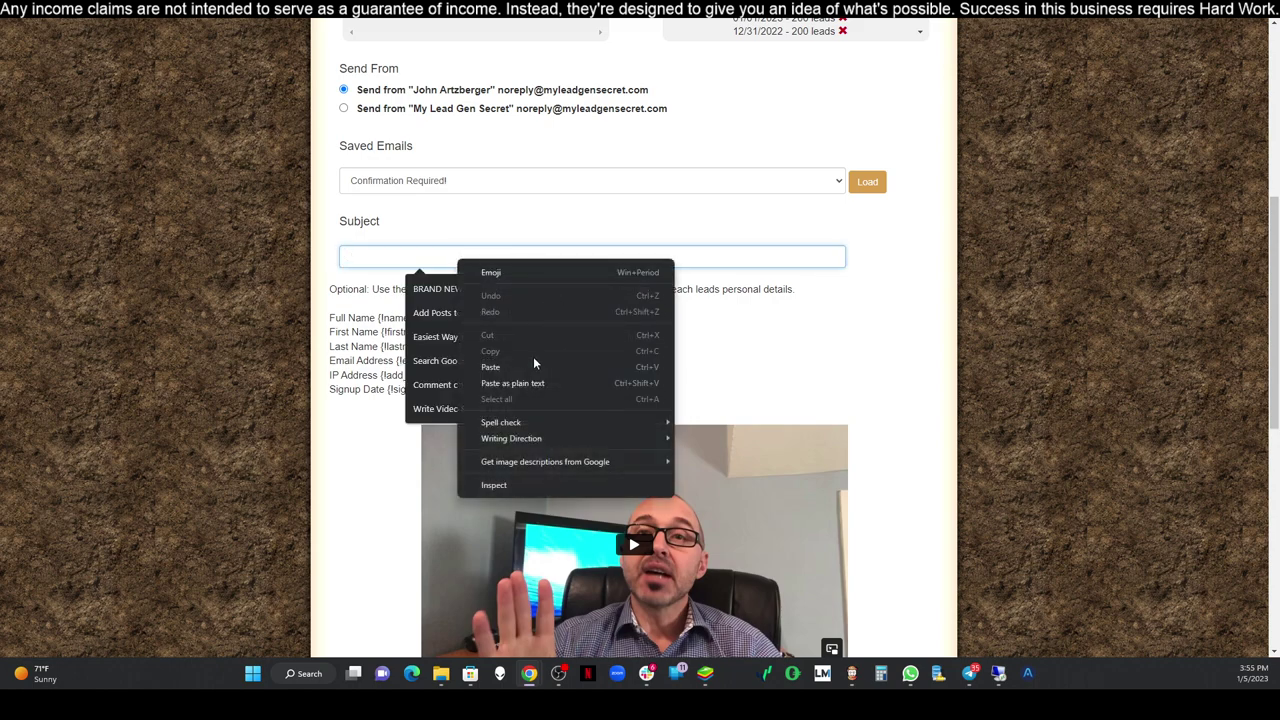
{"action": "left_click", "coordinate": [533, 356]}
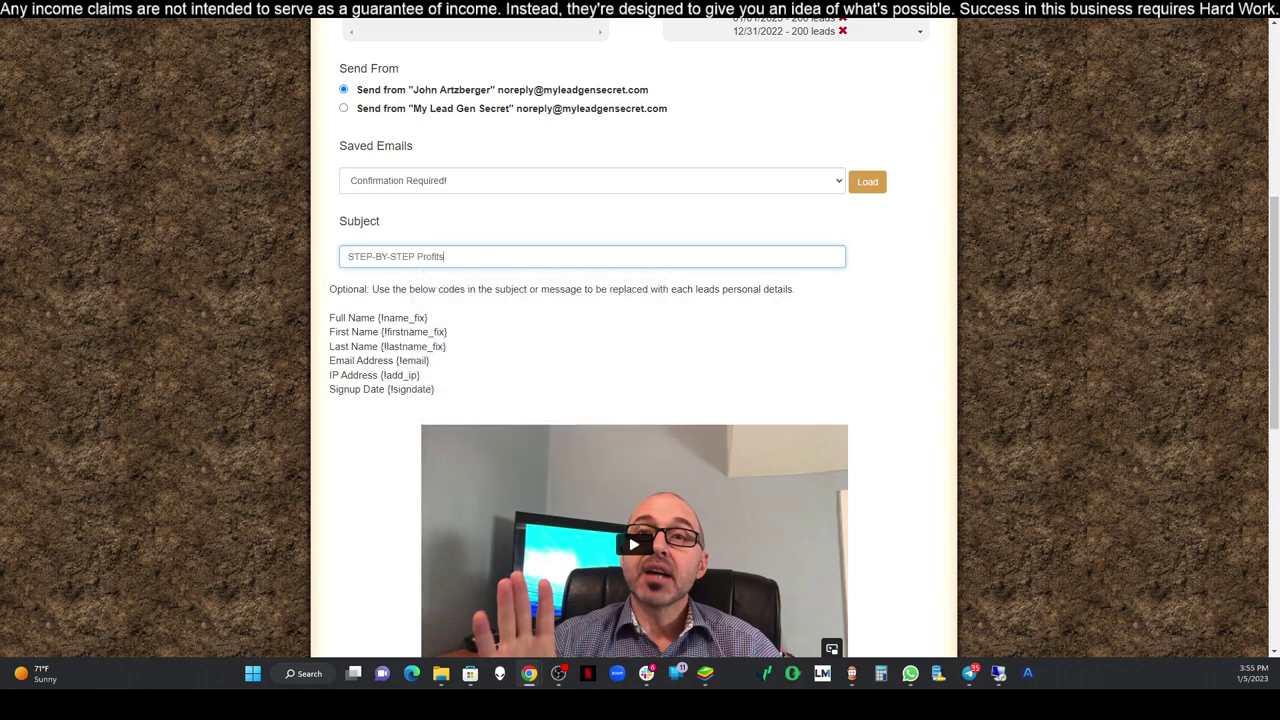
Copy email 7's full body, from the greeting to the signature, into the mailing's message body and enable Perfect Timing.
{"action": "key", "text": "alt+Tab"}
{"action": "left_click_drag", "start_coordinate": [400, 244], "coordinate": [435, 500]}
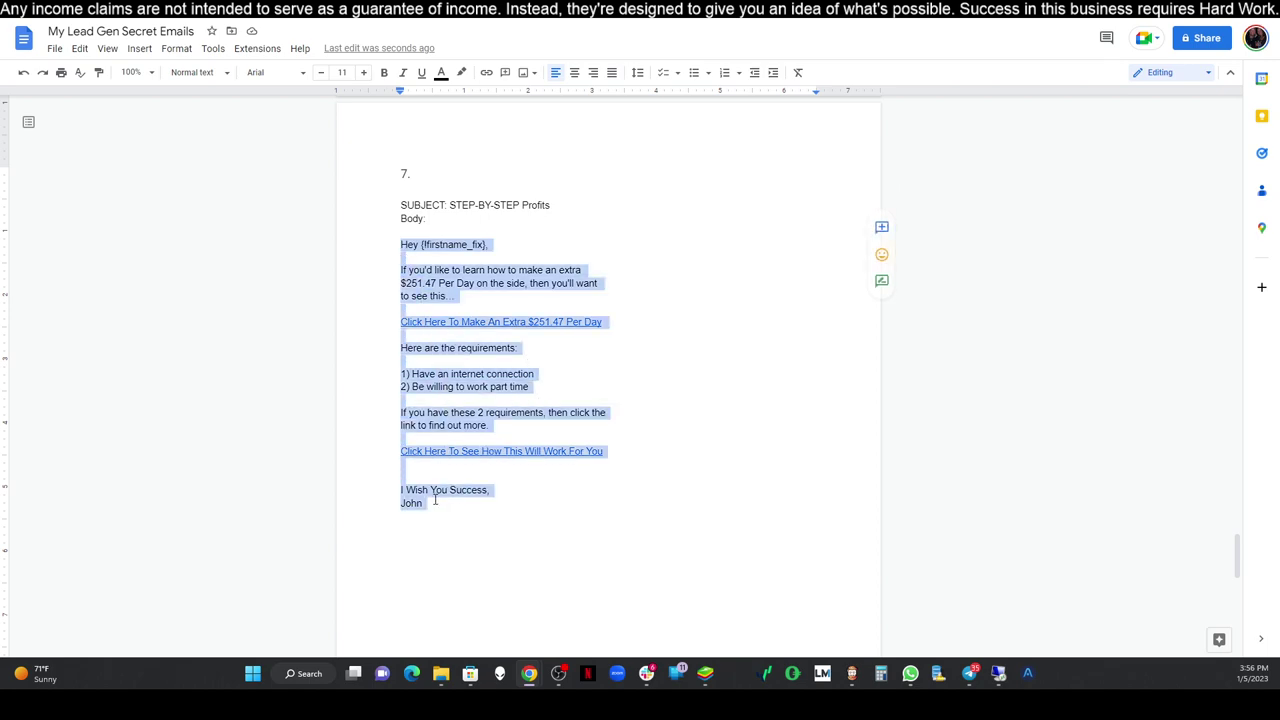
{"action": "right_click", "coordinate": [459, 283]}
{"action": "left_click", "coordinate": [512, 316]}
{"action": "key", "text": "alt+Tab"}
{"action": "scroll", "coordinate": [499, 478], "scroll_direction": "down", "scroll_amount": 7}
{"action": "left_click", "coordinate": [429, 381]}
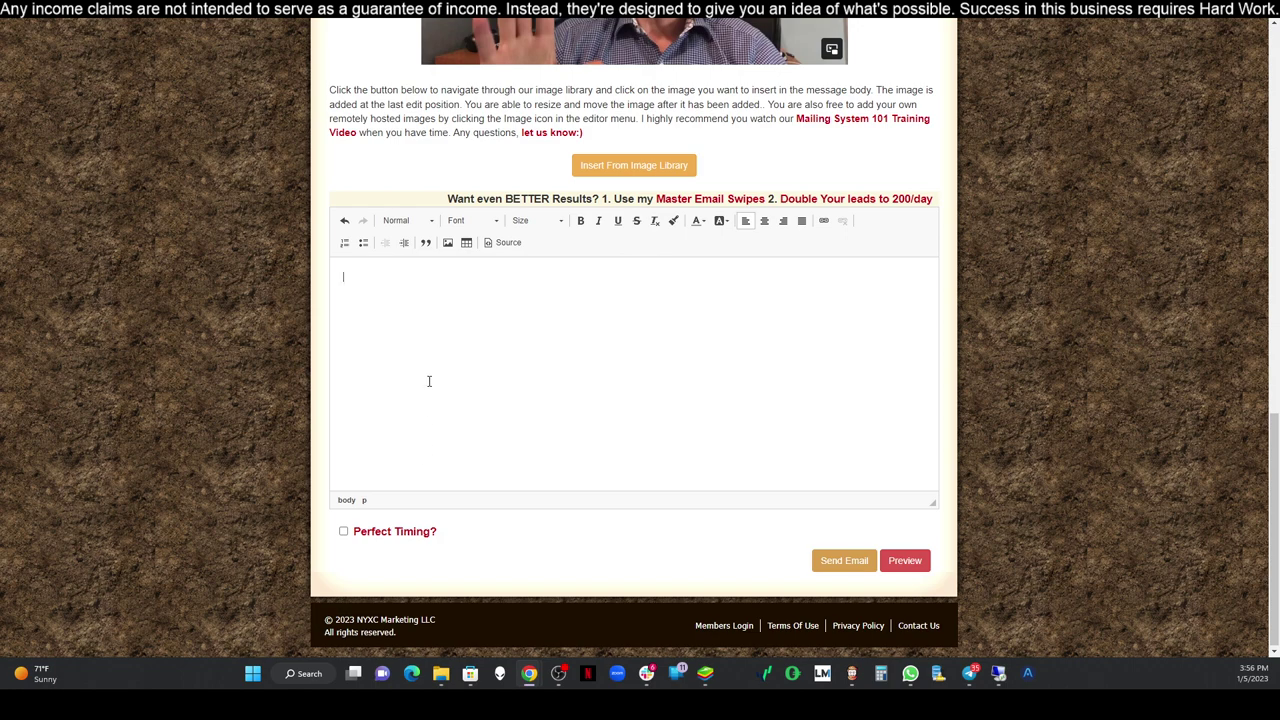
{"action": "key", "text": "ctrl+v"}
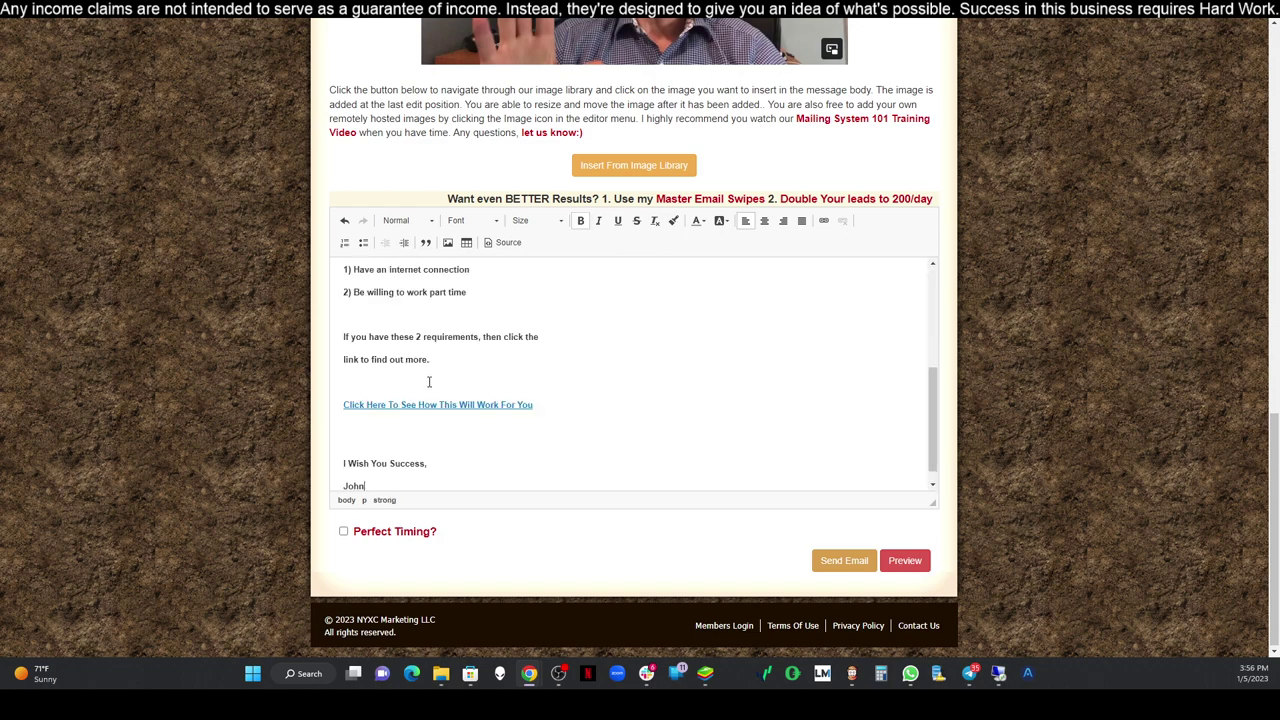
{"action": "left_click", "coordinate": [343, 531]}
Review the pasted message, its links, the subject, the selected leads and the sender before sending.
{"action": "scroll", "coordinate": [593, 398], "scroll_direction": "up", "scroll_amount": 1}
{"action": "scroll", "coordinate": [593, 398], "scroll_direction": "up", "scroll_amount": 5}
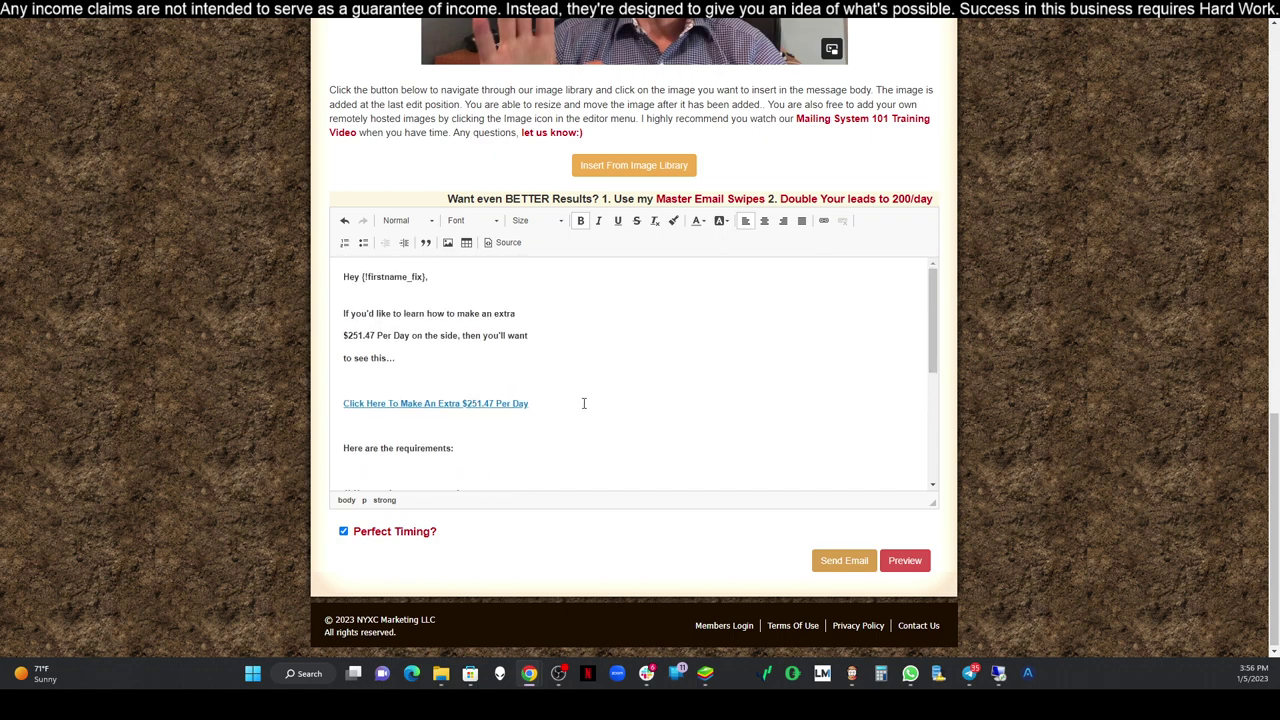
{"action": "scroll", "coordinate": [606, 410], "scroll_direction": "down", "scroll_amount": 1}
{"action": "scroll", "coordinate": [606, 415], "scroll_direction": "up", "scroll_amount": 1}
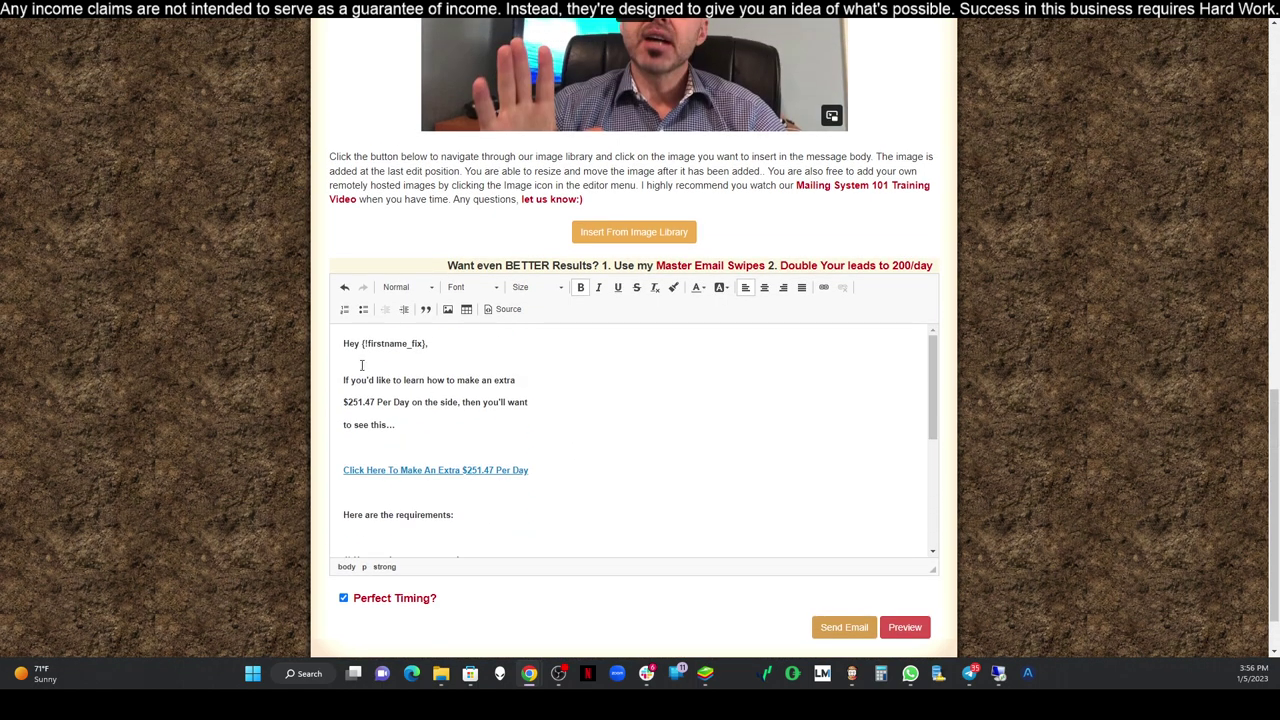
{"action": "scroll", "coordinate": [440, 197], "scroll_direction": "up", "scroll_amount": 1}
{"action": "scroll", "coordinate": [440, 200], "scroll_direction": "down", "scroll_amount": 1}
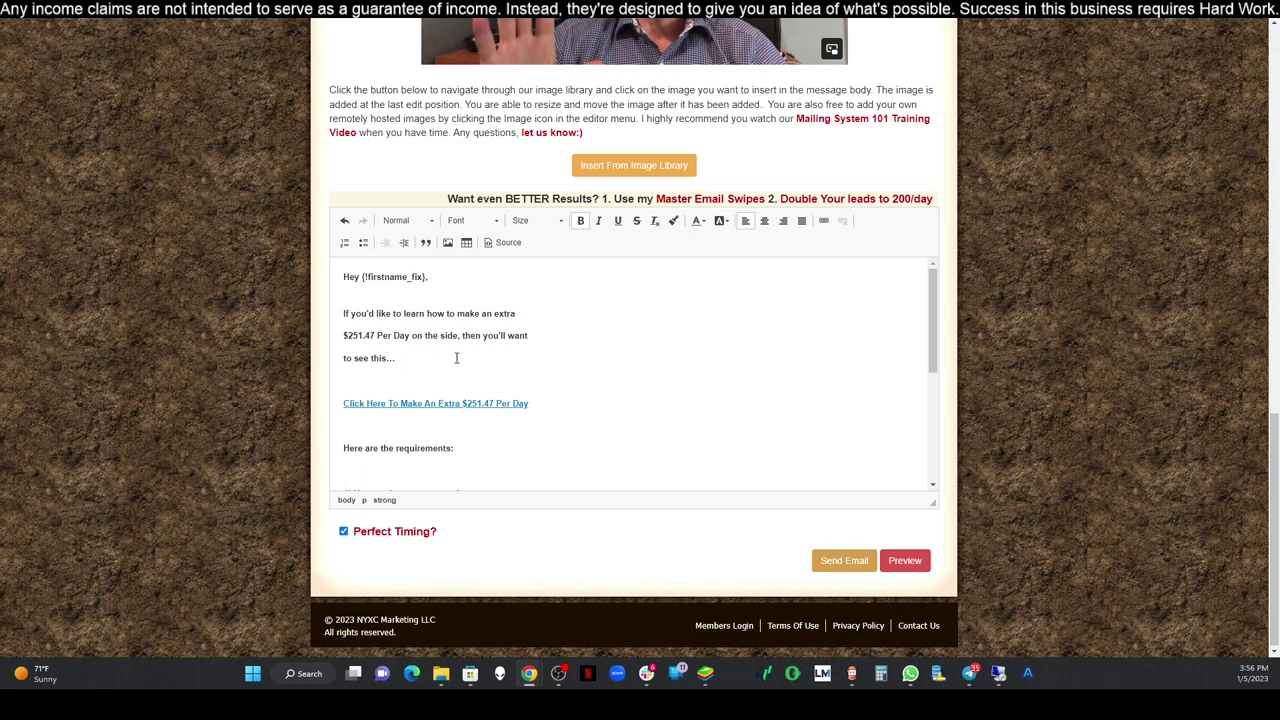
{"action": "scroll", "coordinate": [403, 371], "scroll_direction": "down", "scroll_amount": 1}
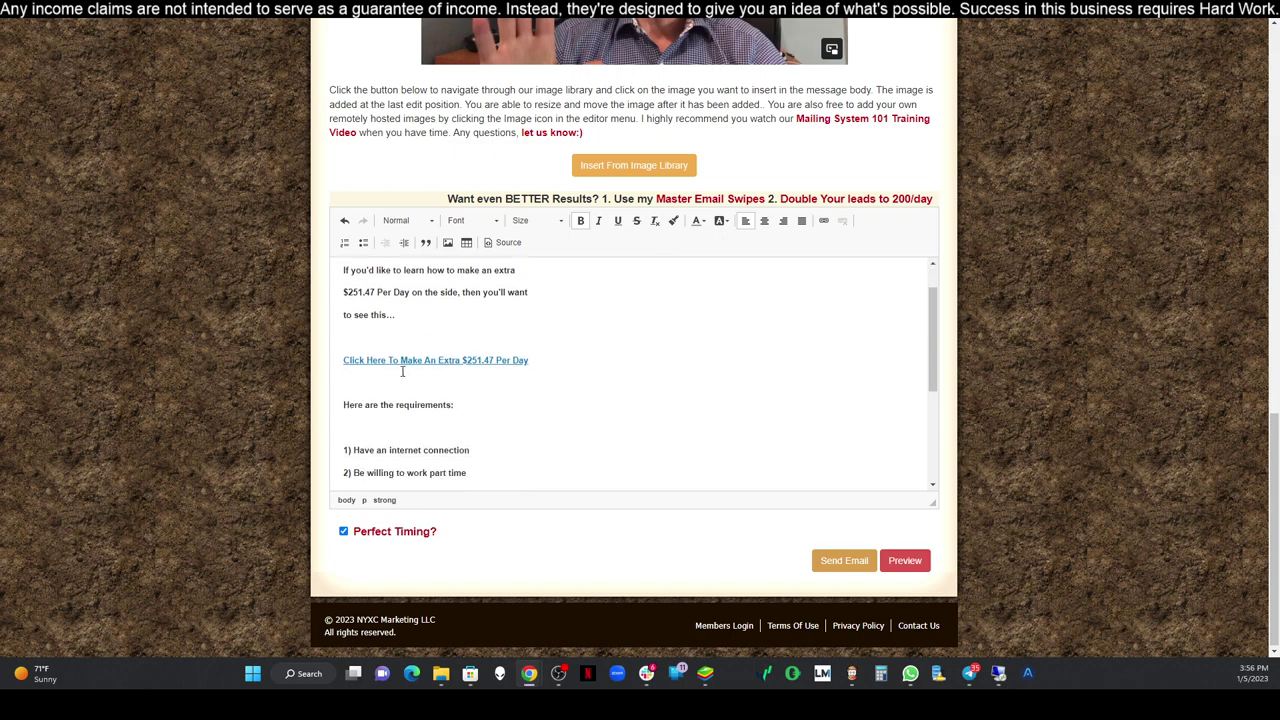
{"action": "scroll", "coordinate": [403, 371], "scroll_direction": "down", "scroll_amount": 1}
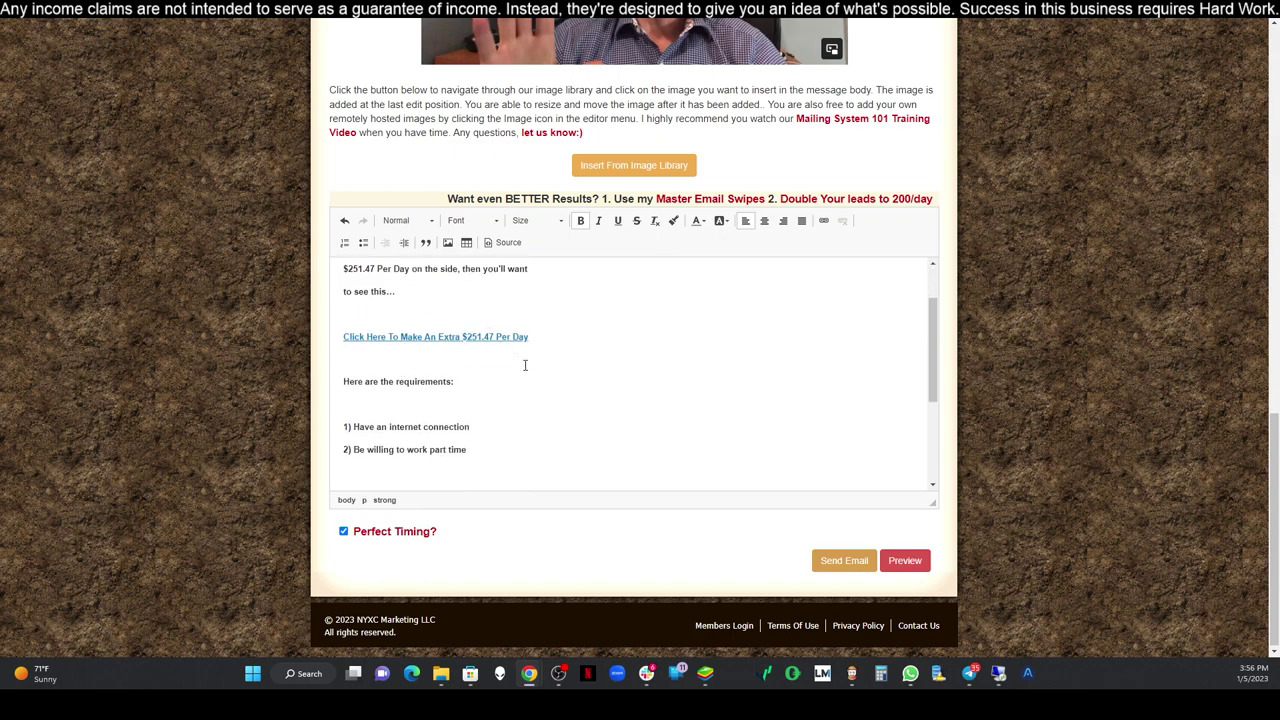
{"action": "scroll", "coordinate": [537, 367], "scroll_direction": "down", "scroll_amount": 2}
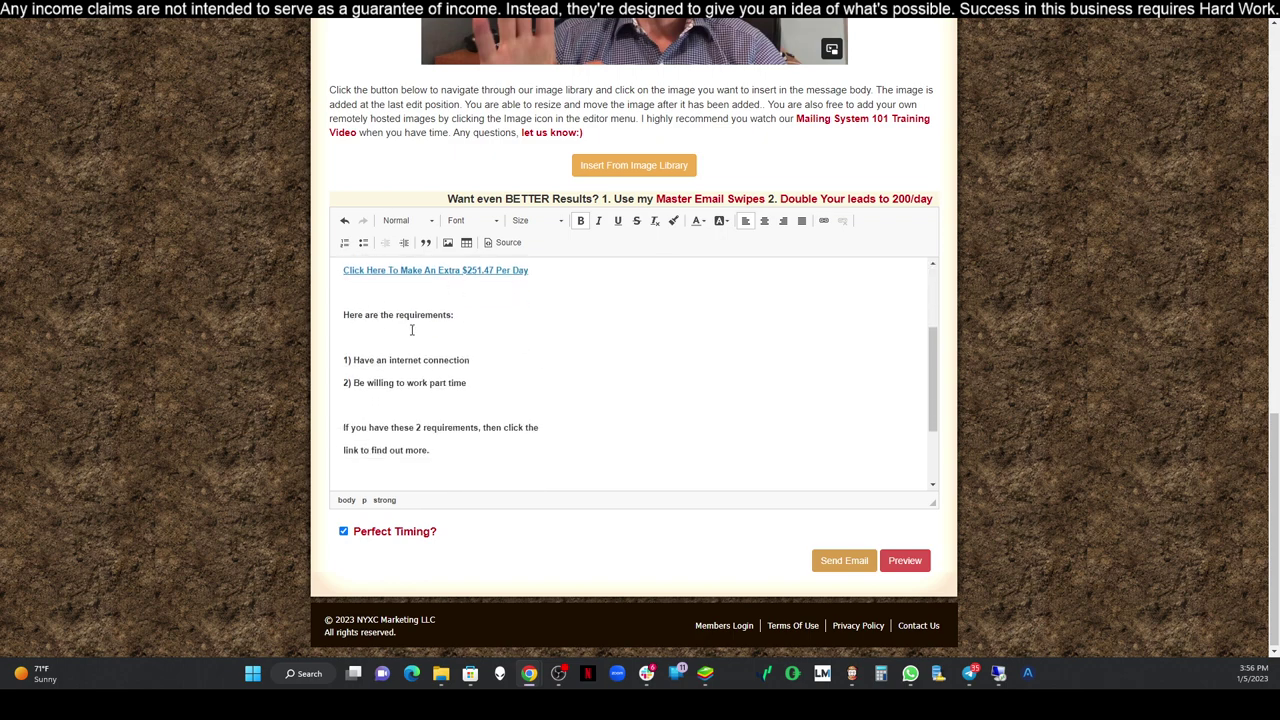
{"action": "scroll", "coordinate": [420, 330], "scroll_direction": "down", "scroll_amount": 2}
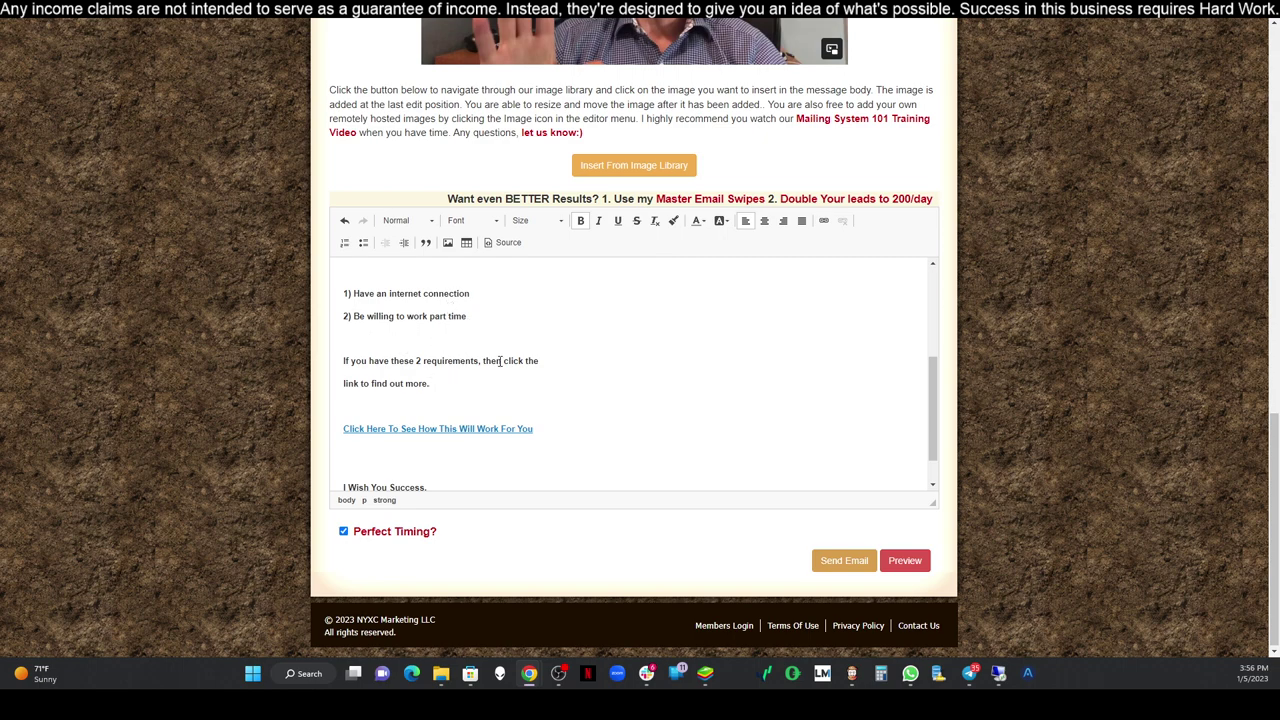
{"action": "scroll", "coordinate": [443, 405], "scroll_direction": "down", "scroll_amount": 1}
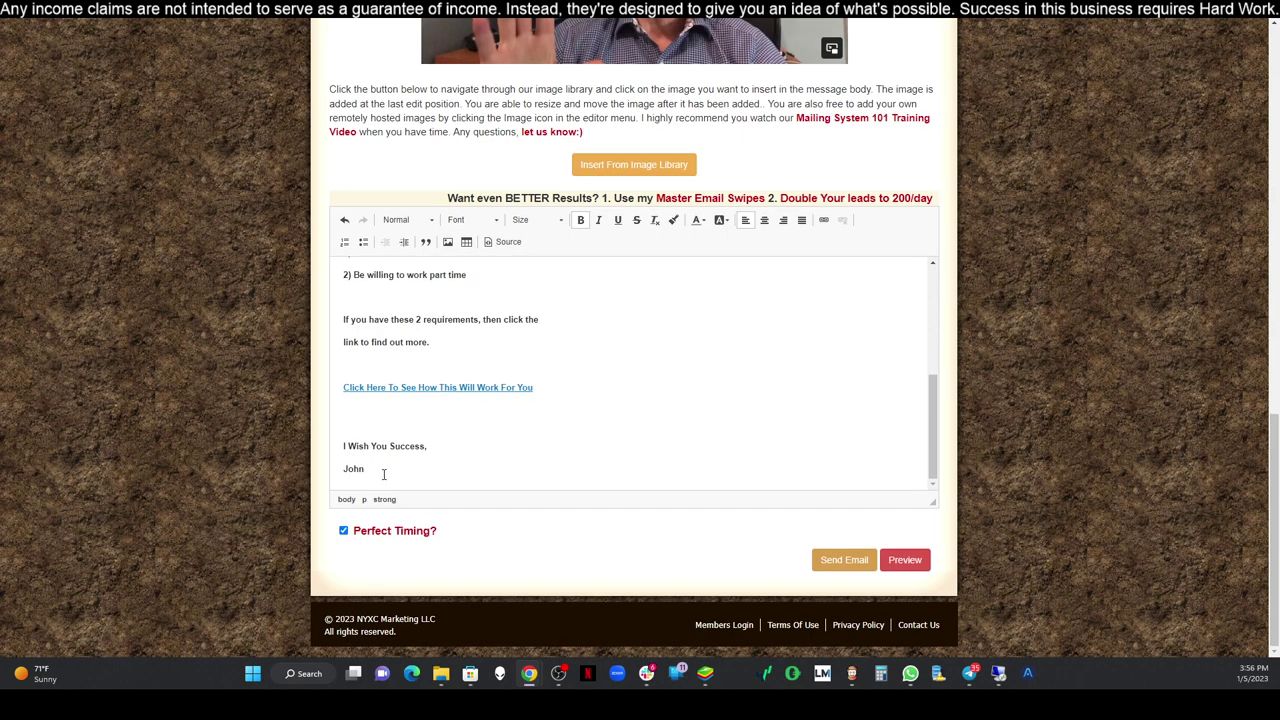
{"action": "scroll", "coordinate": [660, 262], "scroll_direction": "up", "scroll_amount": 10}
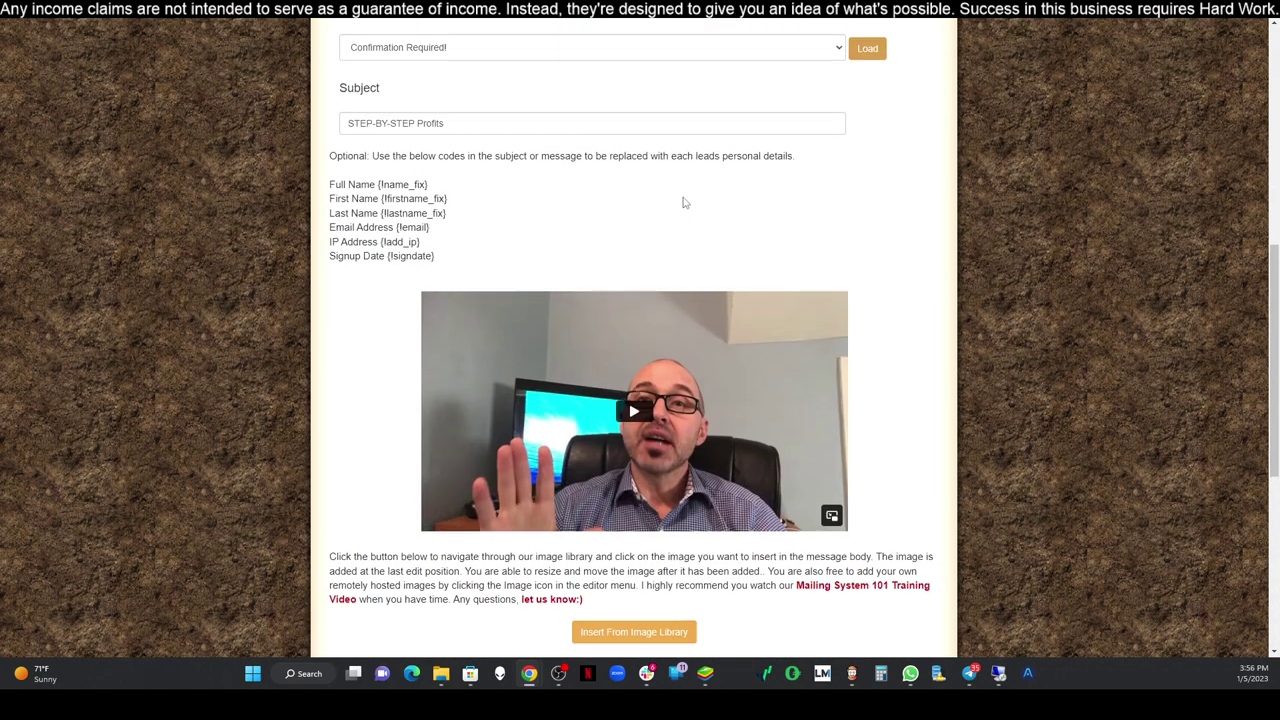
{"action": "scroll", "coordinate": [648, 265], "scroll_direction": "up", "scroll_amount": 3}
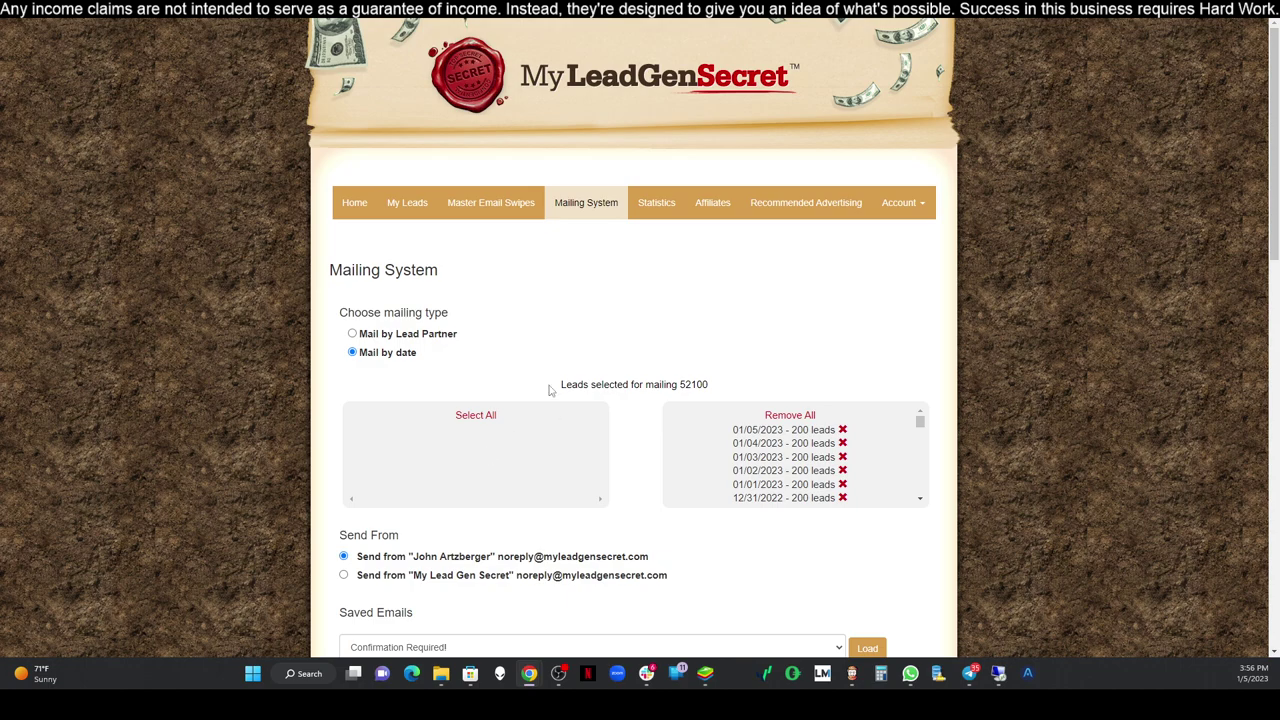
{"action": "scroll", "coordinate": [540, 370], "scroll_direction": "down", "scroll_amount": 1}
{"action": "scroll", "coordinate": [530, 361], "scroll_direction": "down", "scroll_amount": 2}
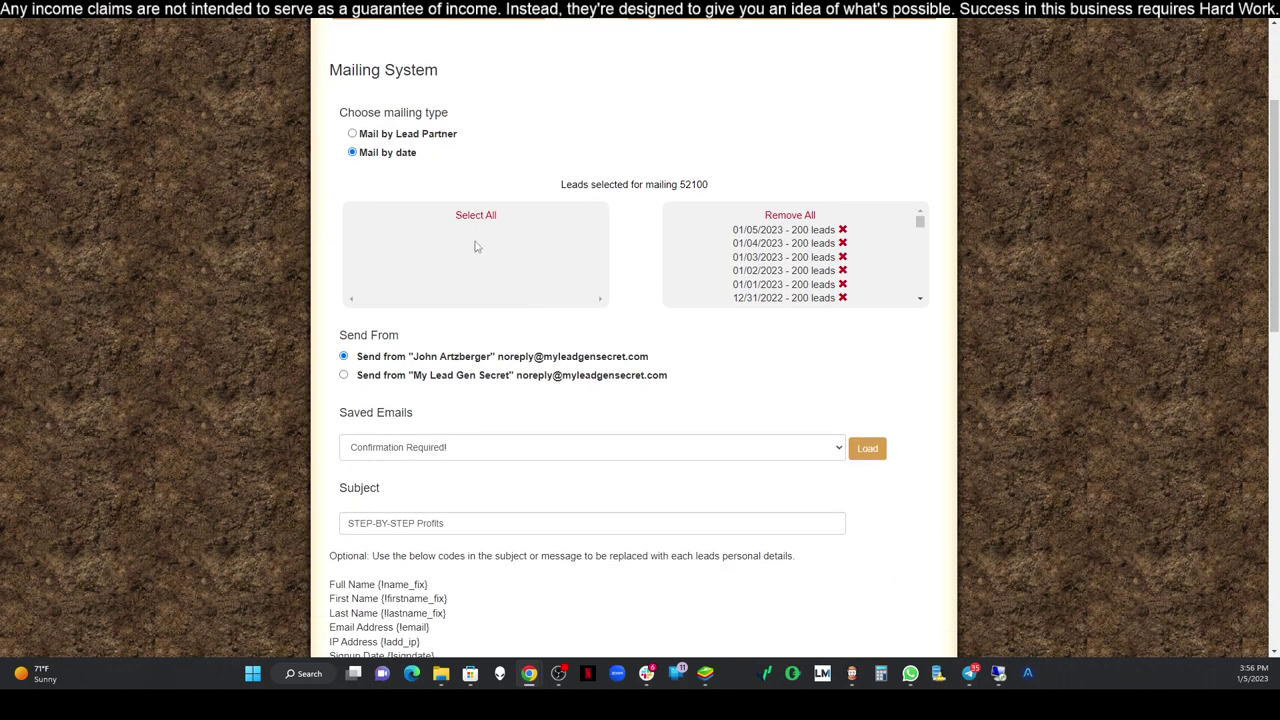
{"action": "scroll", "coordinate": [474, 250], "scroll_direction": "down", "scroll_amount": 2}
{"action": "scroll", "coordinate": [440, 340], "scroll_direction": "down", "scroll_amount": 6}
{"action": "scroll", "coordinate": [540, 365], "scroll_direction": "down", "scroll_amount": 3}
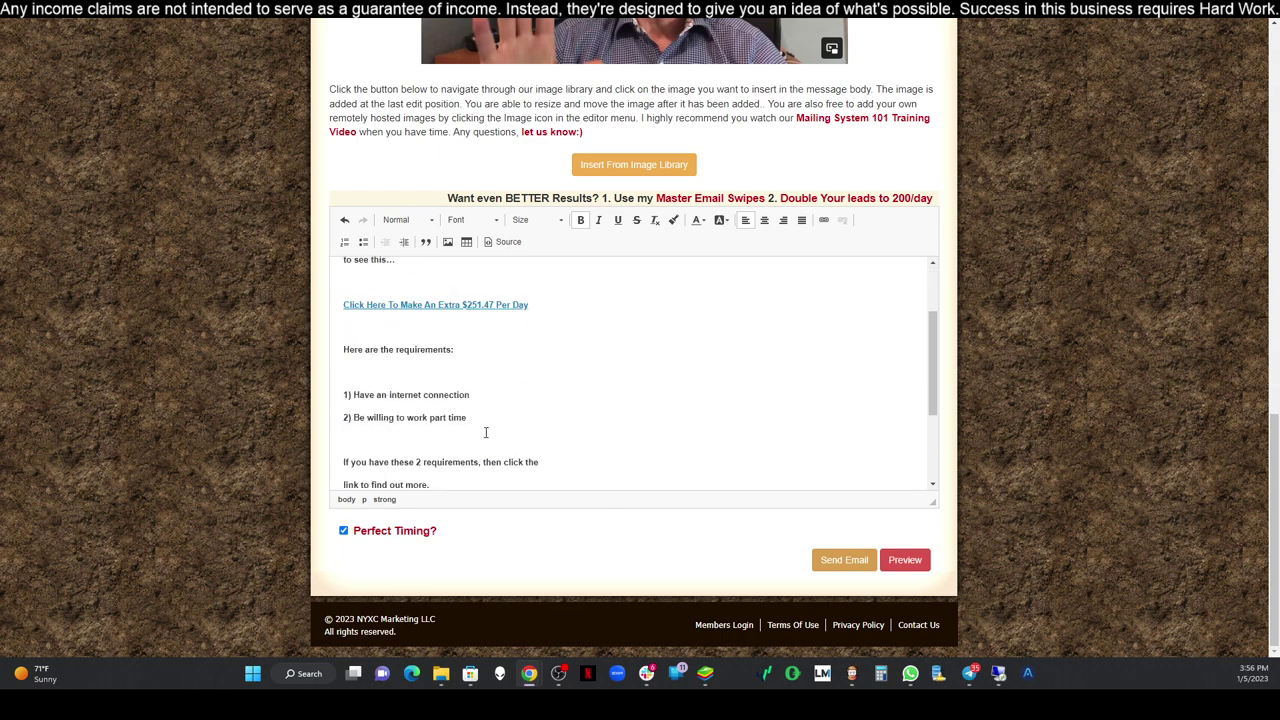
Send the email to the selected leads.
{"action": "left_click", "coordinate": [835, 562]}
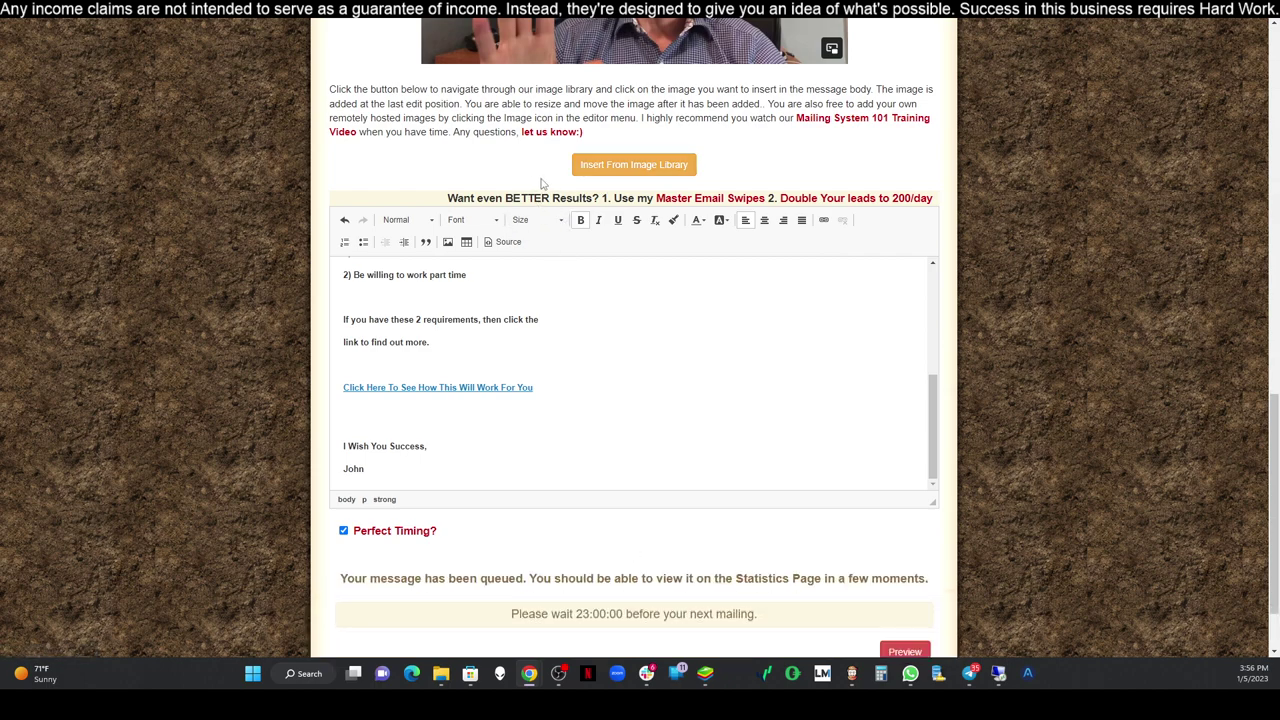
{"action": "scroll", "coordinate": [455, 168], "scroll_direction": "down", "scroll_amount": 1}
{"action": "scroll", "coordinate": [449, 168], "scroll_direction": "up", "scroll_amount": 1}
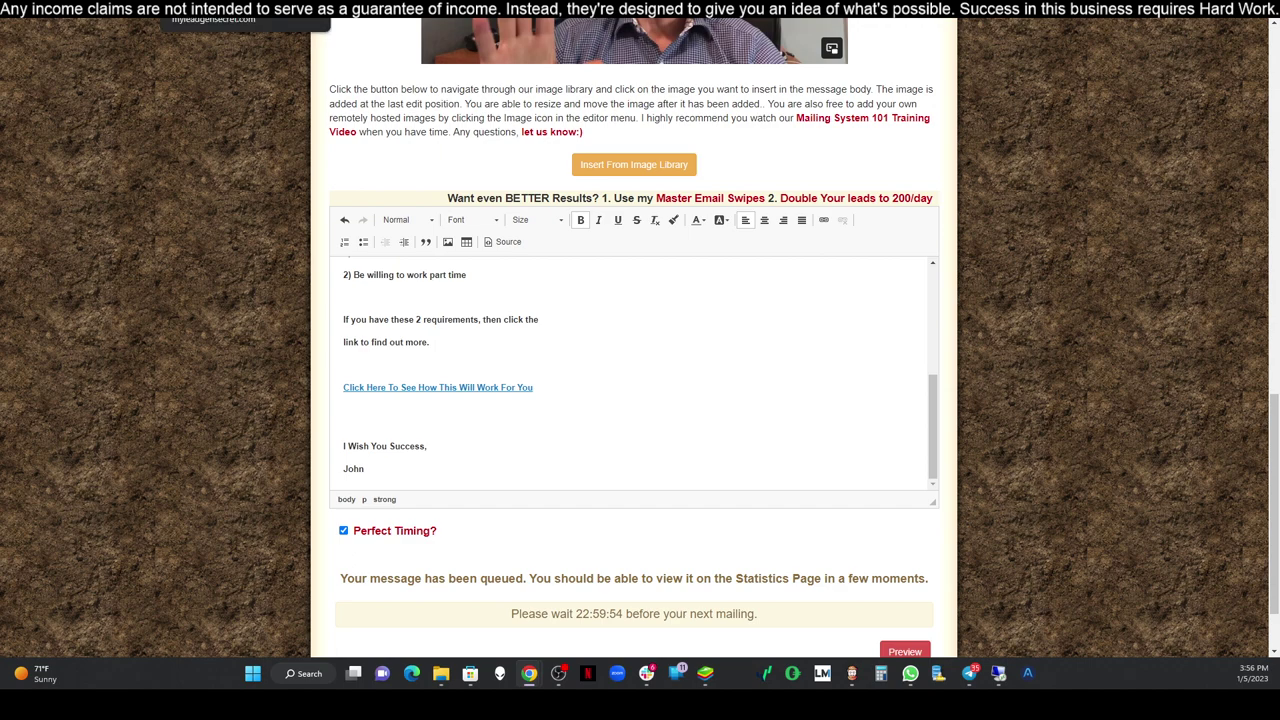
Duplicate the mailing page in a new browser tab and log out of the current account there.
{"action": "right_click", "coordinate": [235, 6]}
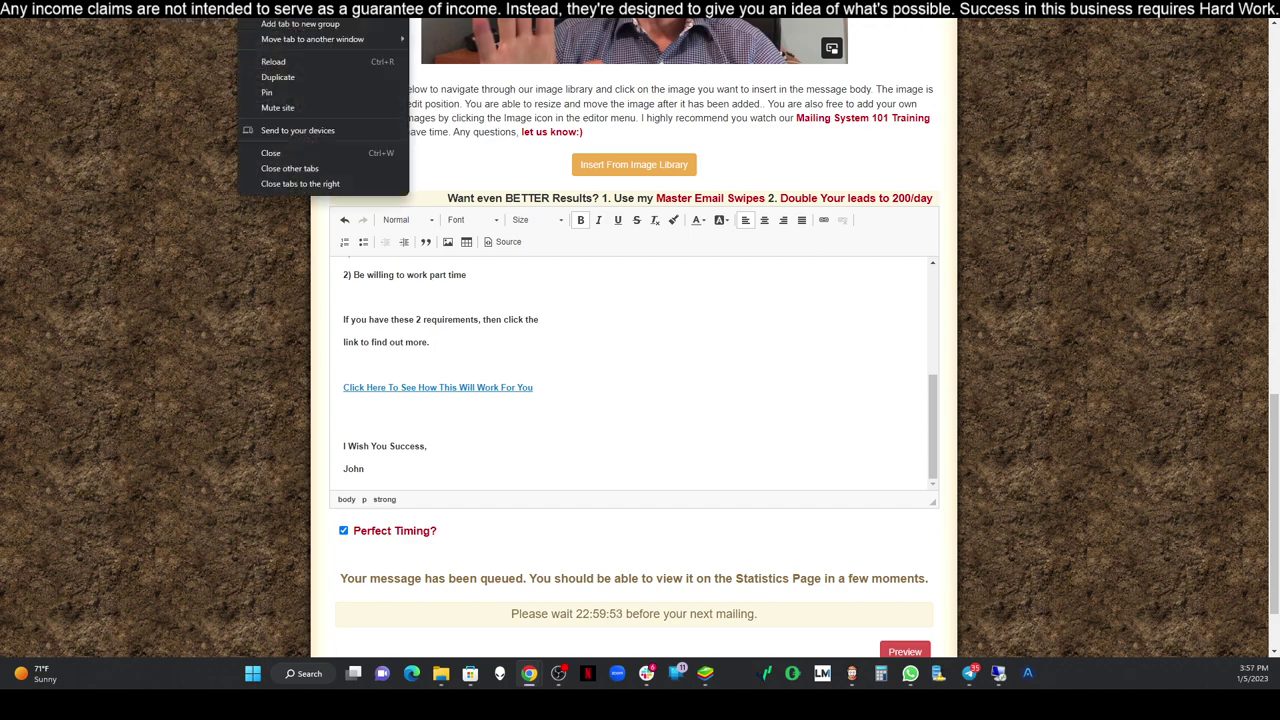
{"action": "left_click", "coordinate": [308, 77]}
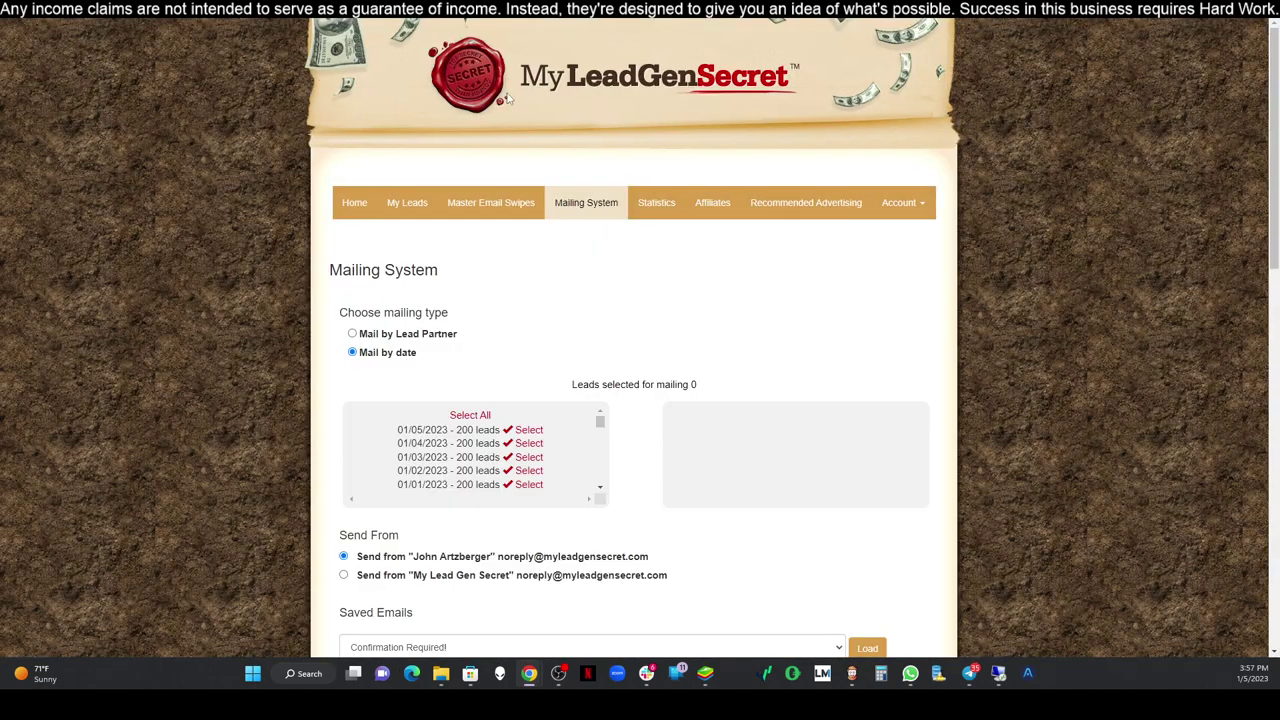
{"action": "scroll", "coordinate": [740, 170], "scroll_direction": "up", "scroll_amount": 10}
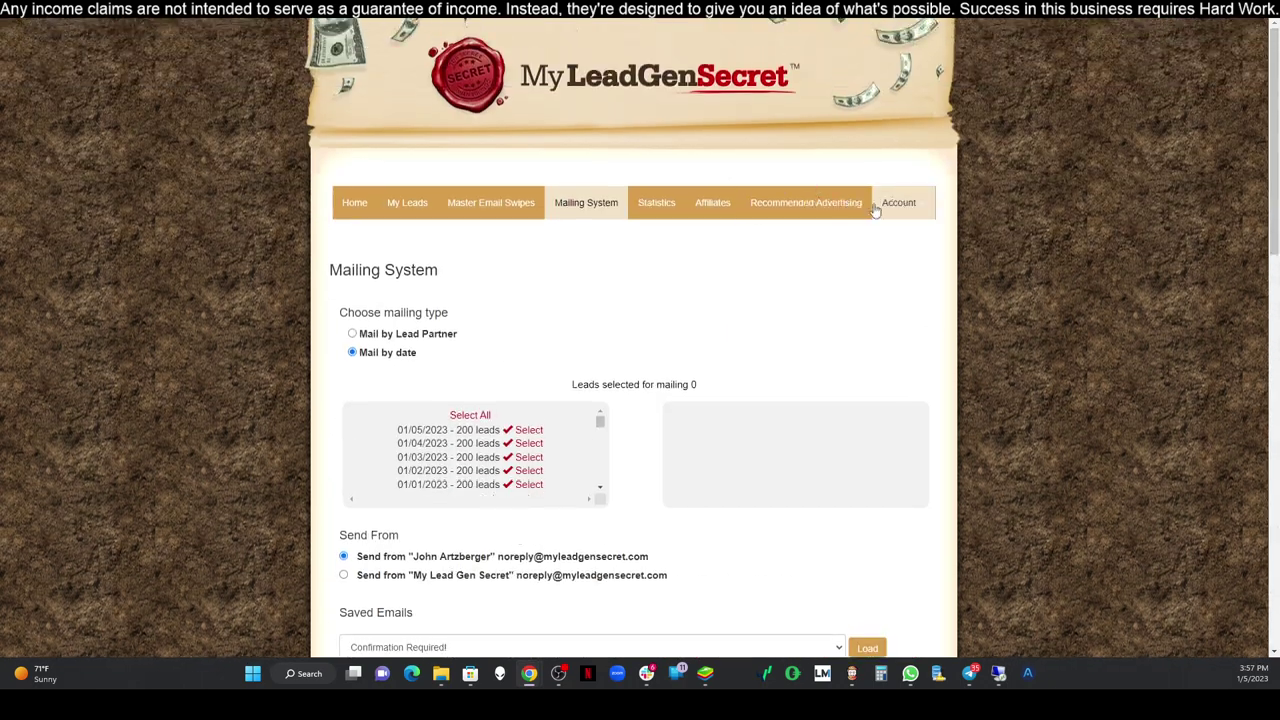
{"action": "left_click", "coordinate": [903, 213]}
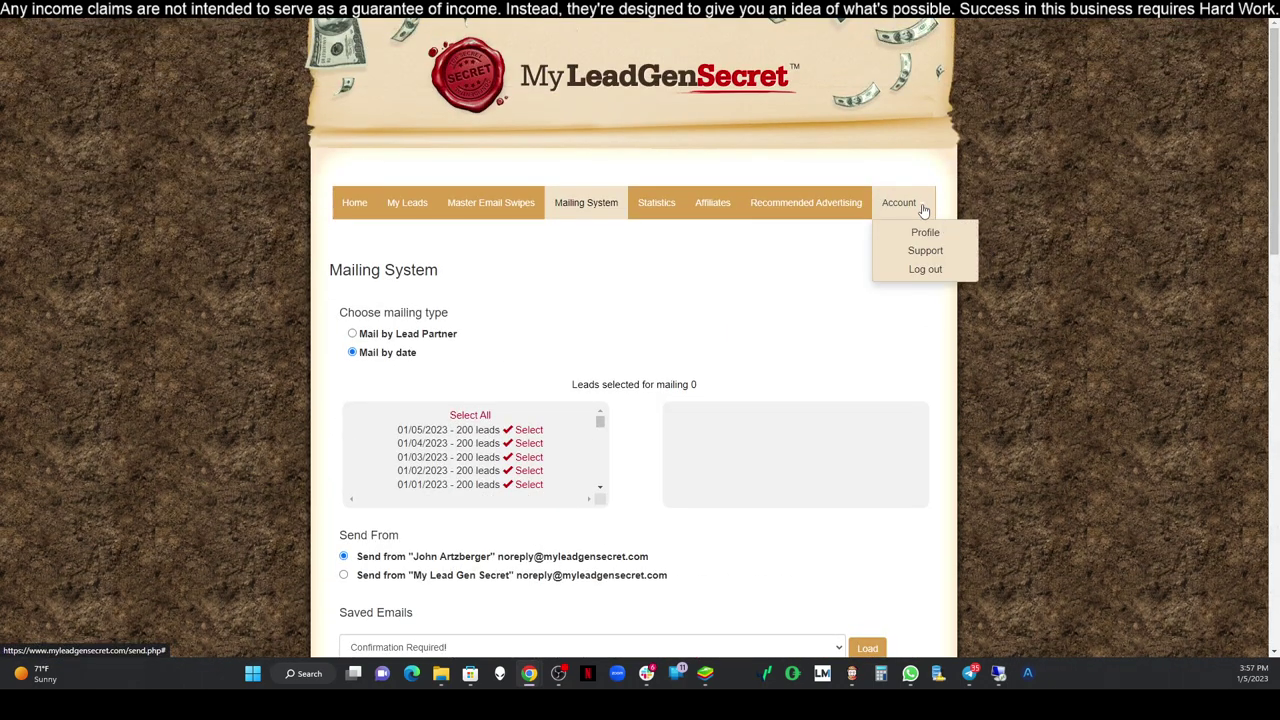
{"action": "left_click", "coordinate": [936, 268]}
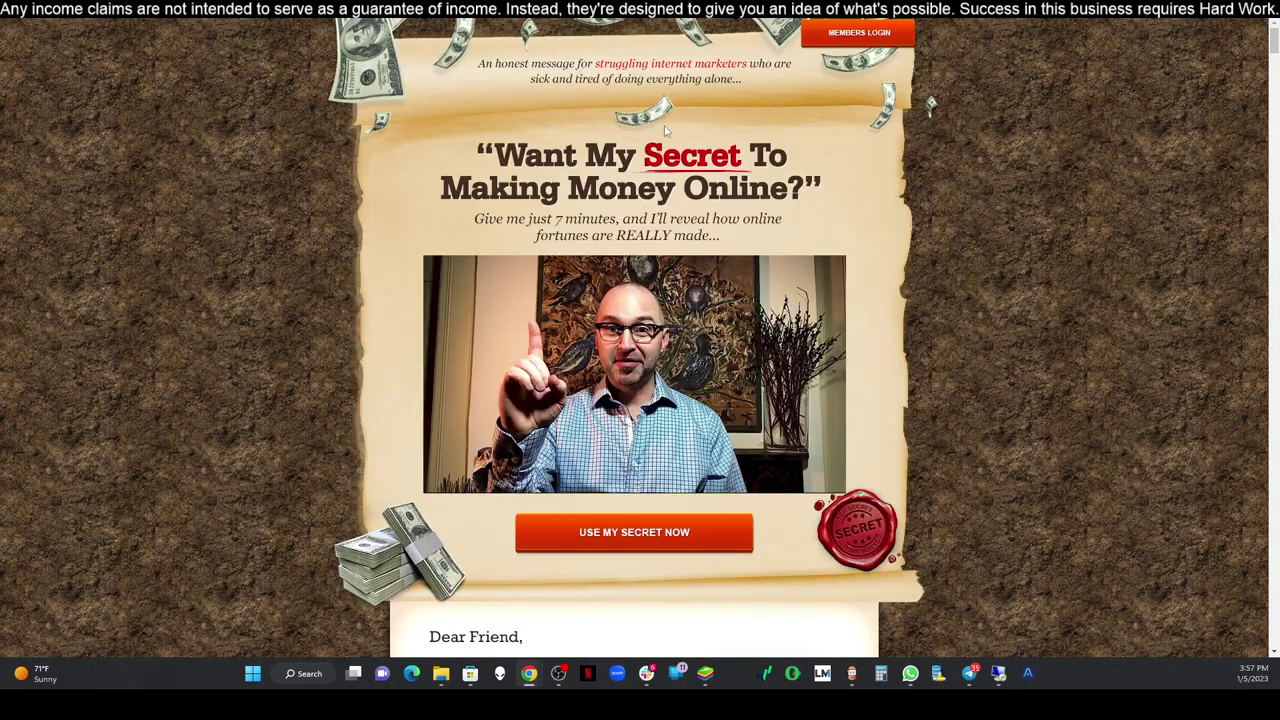
Log in through the members login with a saved username and password, and open the Mailing System page.
{"action": "left_click", "coordinate": [828, 35]}
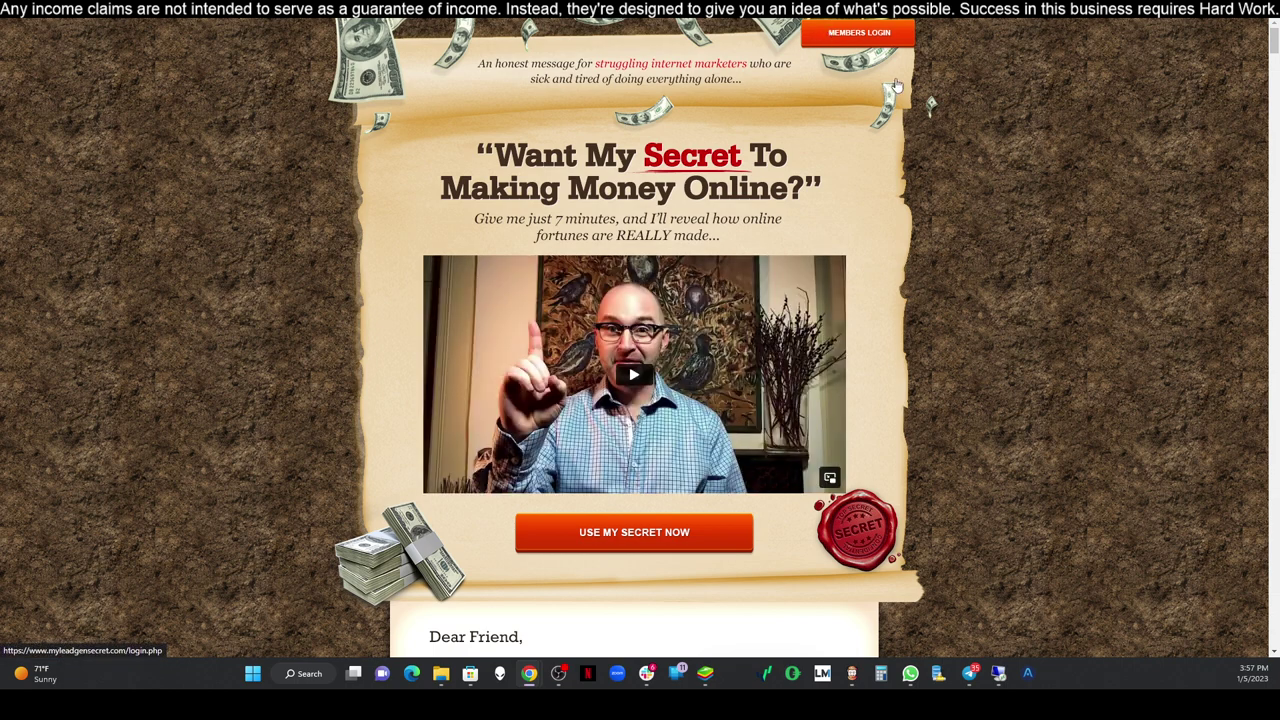
{"action": "left_click", "coordinate": [660, 298]}
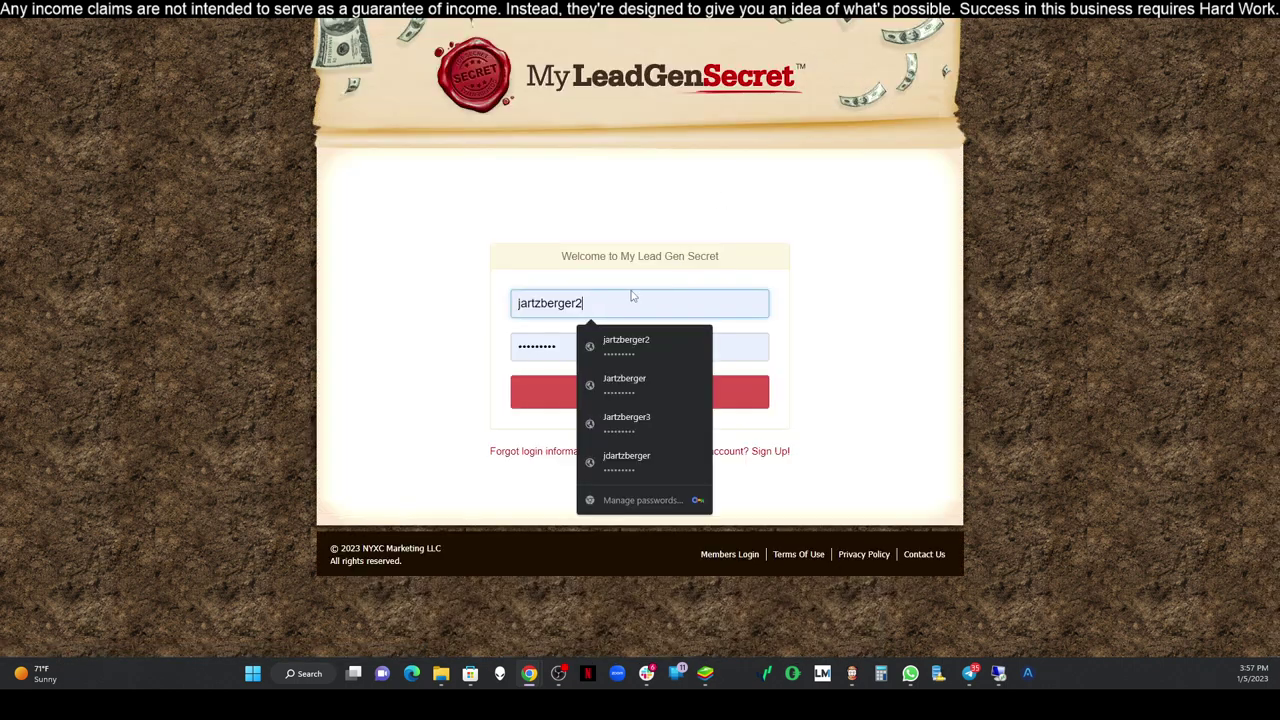
{"action": "left_click", "coordinate": [631, 358]}
{"action": "left_click", "coordinate": [637, 391]}
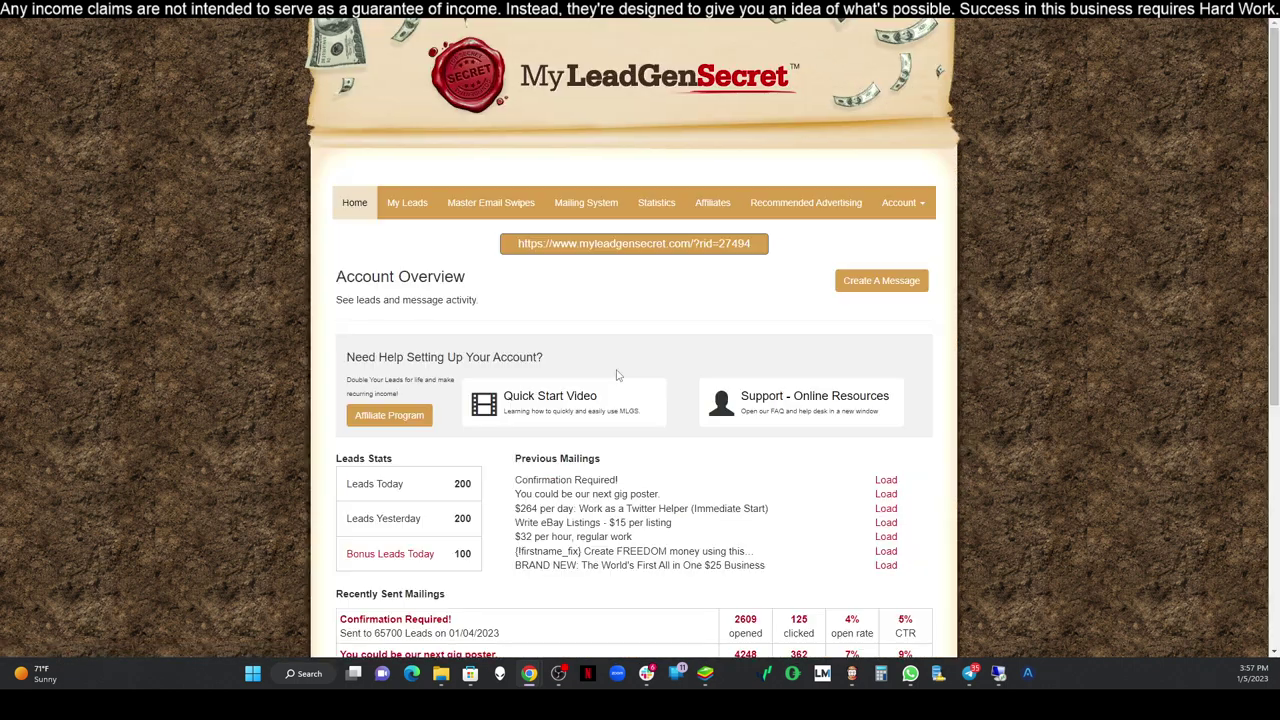
{"action": "left_click", "coordinate": [588, 205]}
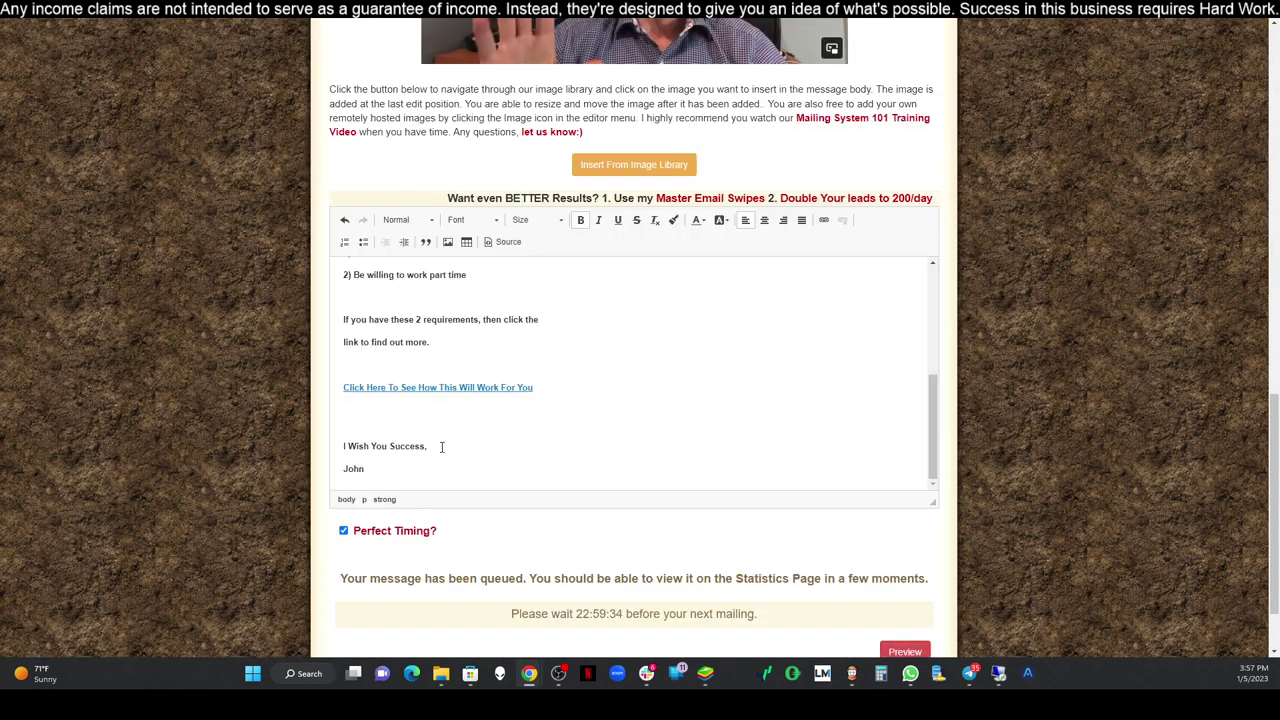
Return to the sent mailing's tab and copy its entire message body.
{"action": "scroll", "coordinate": [441, 447], "scroll_direction": "down", "scroll_amount": 1}
{"action": "left_click_drag", "start_coordinate": [374, 374], "coordinate": [338, 117]}
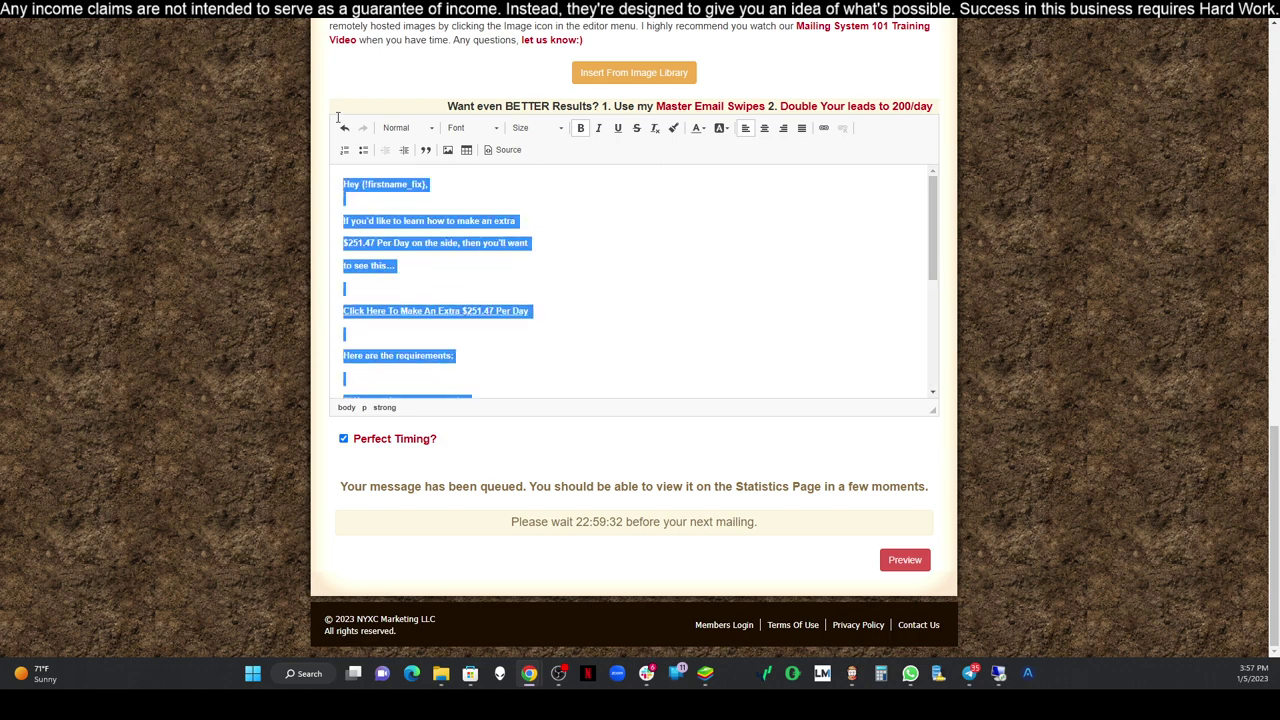
{"action": "right_click", "coordinate": [357, 184]}
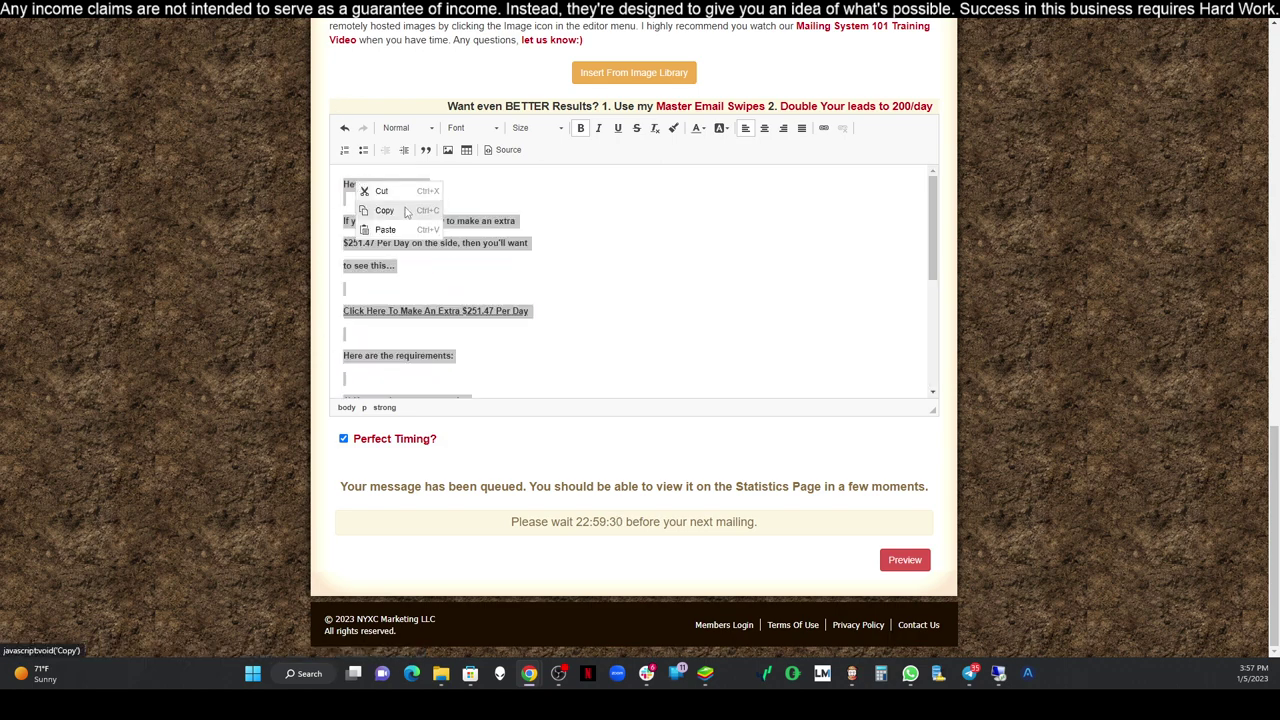
{"action": "left_click", "coordinate": [406, 211]}
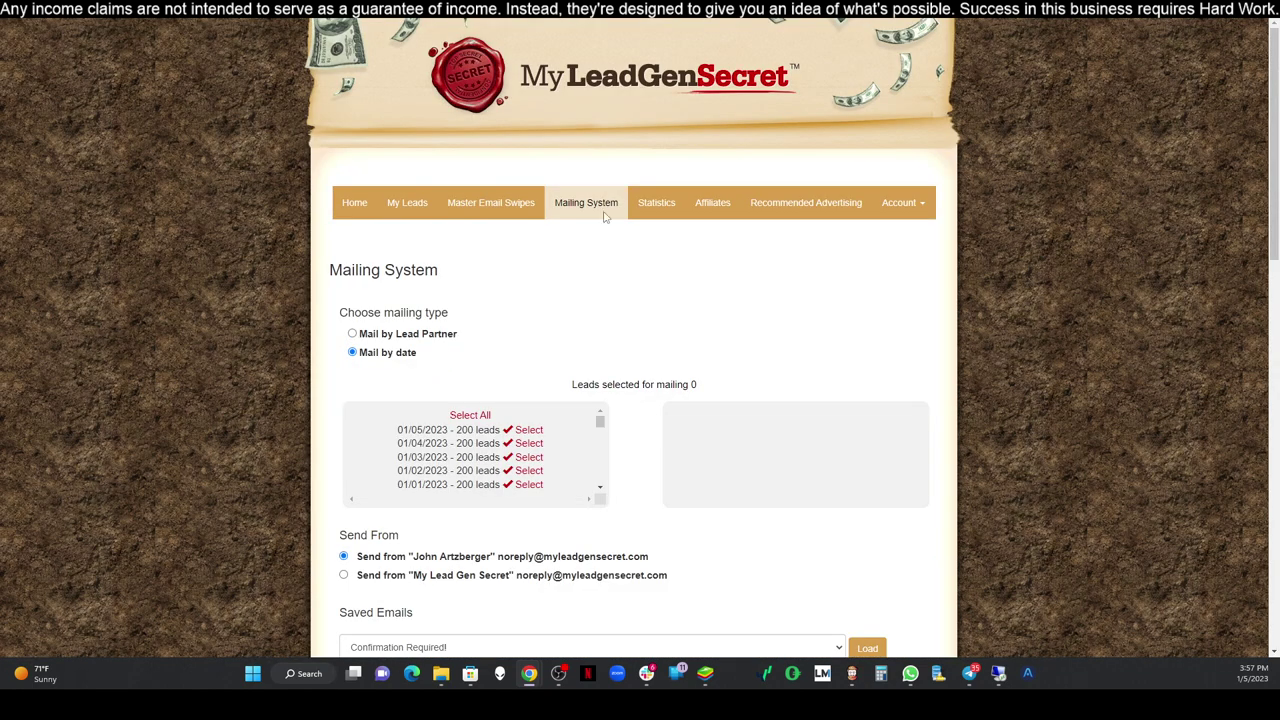
Replace the placeholder text in the new account's message body with the copied email text.
{"action": "scroll", "coordinate": [548, 338], "scroll_direction": "down", "scroll_amount": 10}
{"action": "scroll", "coordinate": [560, 393], "scroll_direction": "down", "scroll_amount": 4}
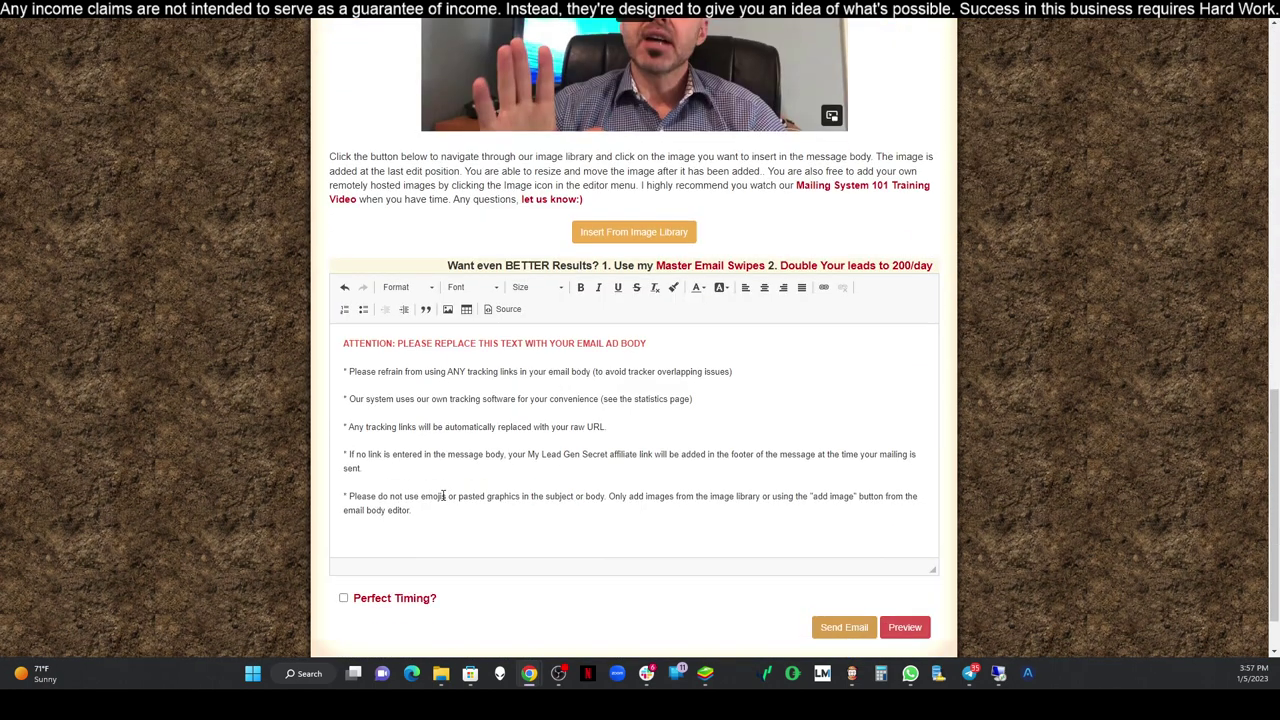
{"action": "left_click", "coordinate": [408, 474]}
{"action": "key", "text": "ctrl+a"}
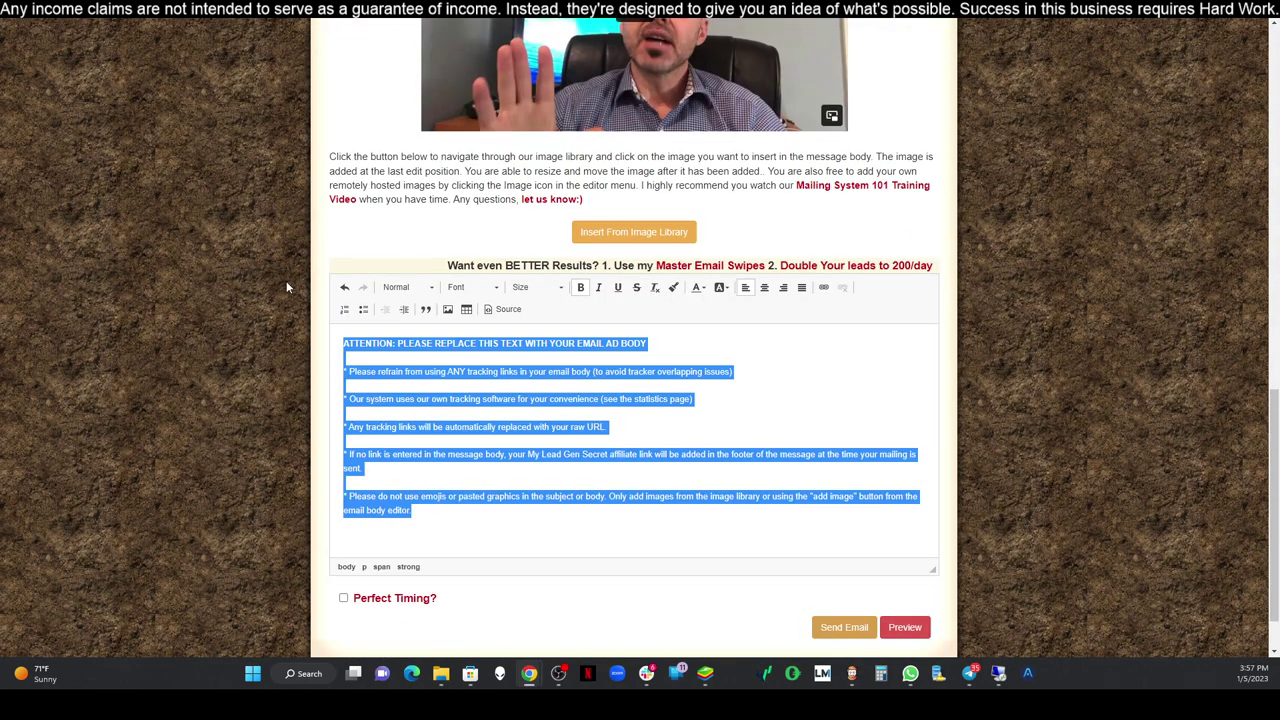
{"action": "key", "text": "ctrl+v"}
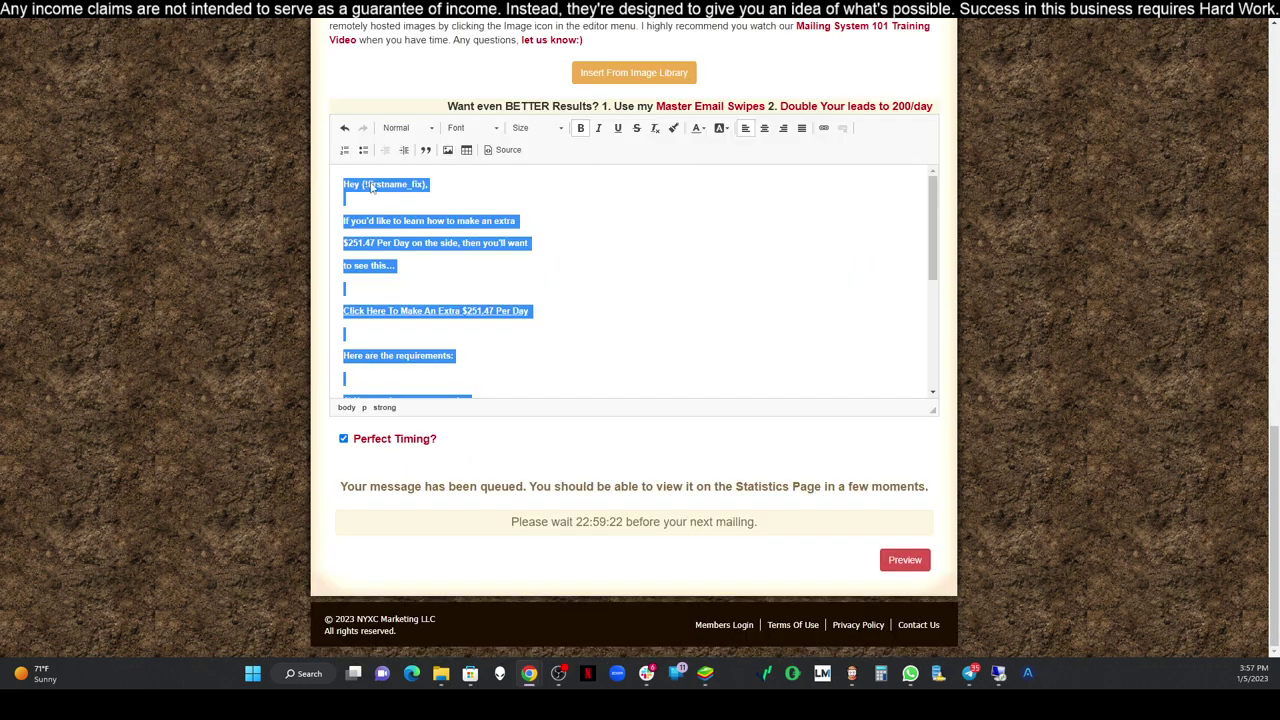
Copy the subject line "STEP-BY-STEP Profits" from the already sent mailing.
{"action": "scroll", "coordinate": [445, 185], "scroll_direction": "up", "scroll_amount": 6}
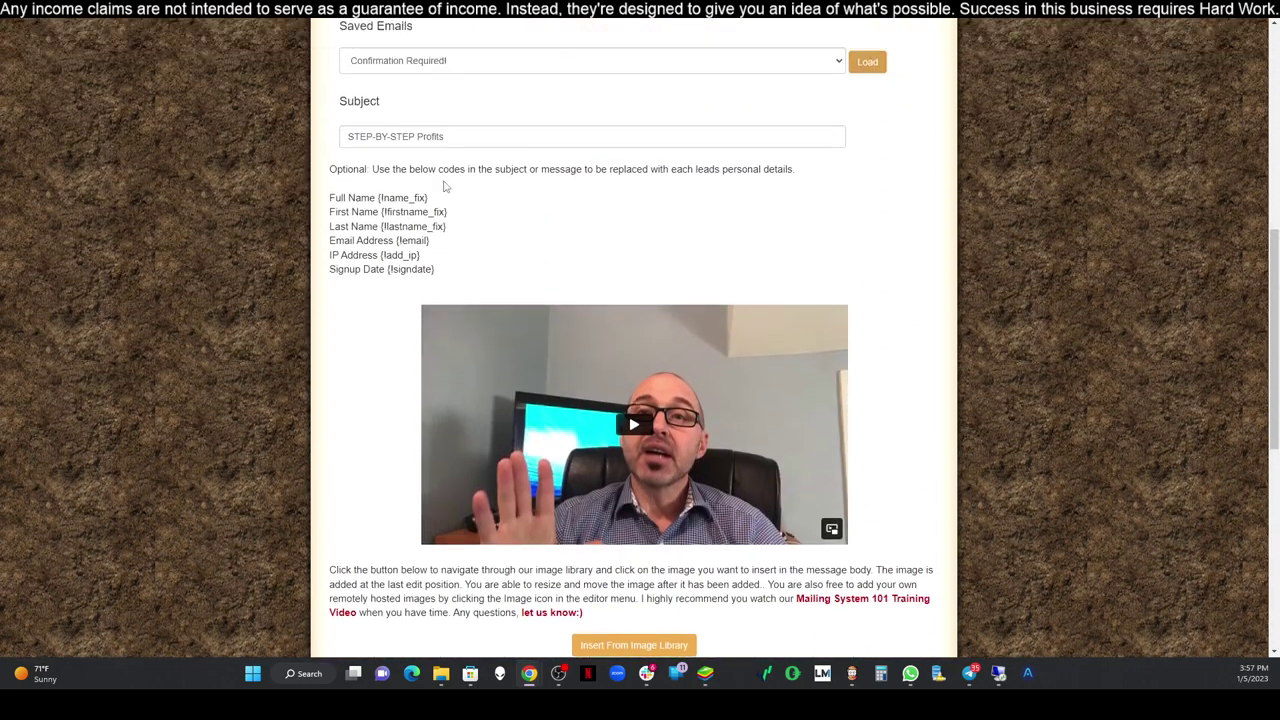
{"action": "scroll", "coordinate": [445, 185], "scroll_direction": "up", "scroll_amount": 2}
{"action": "left_click_drag", "start_coordinate": [465, 297], "coordinate": [343, 288]}
{"action": "right_click", "coordinate": [373, 301]}
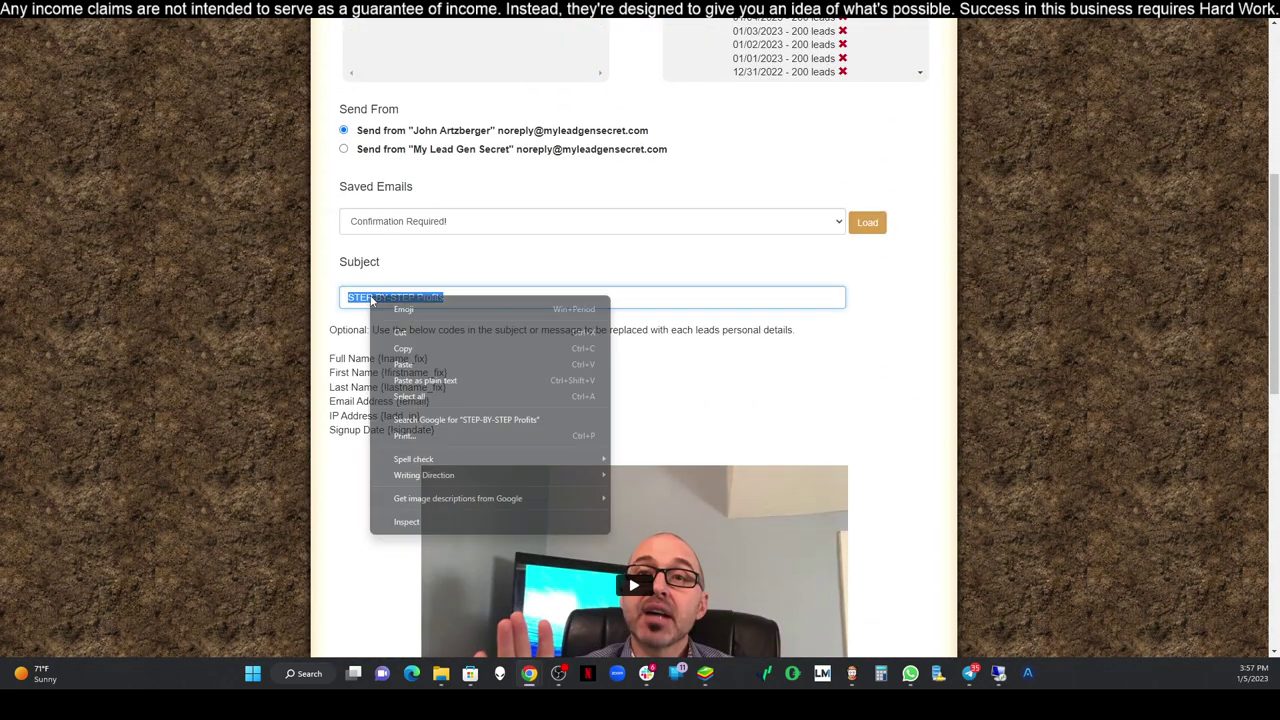
{"action": "left_click", "coordinate": [403, 348]}
Paste the subject "STEP-BY-STEP Profits" into the new account's mailing and select all leads by date.
{"action": "scroll", "coordinate": [514, 306], "scroll_direction": "down", "scroll_amount": 10}
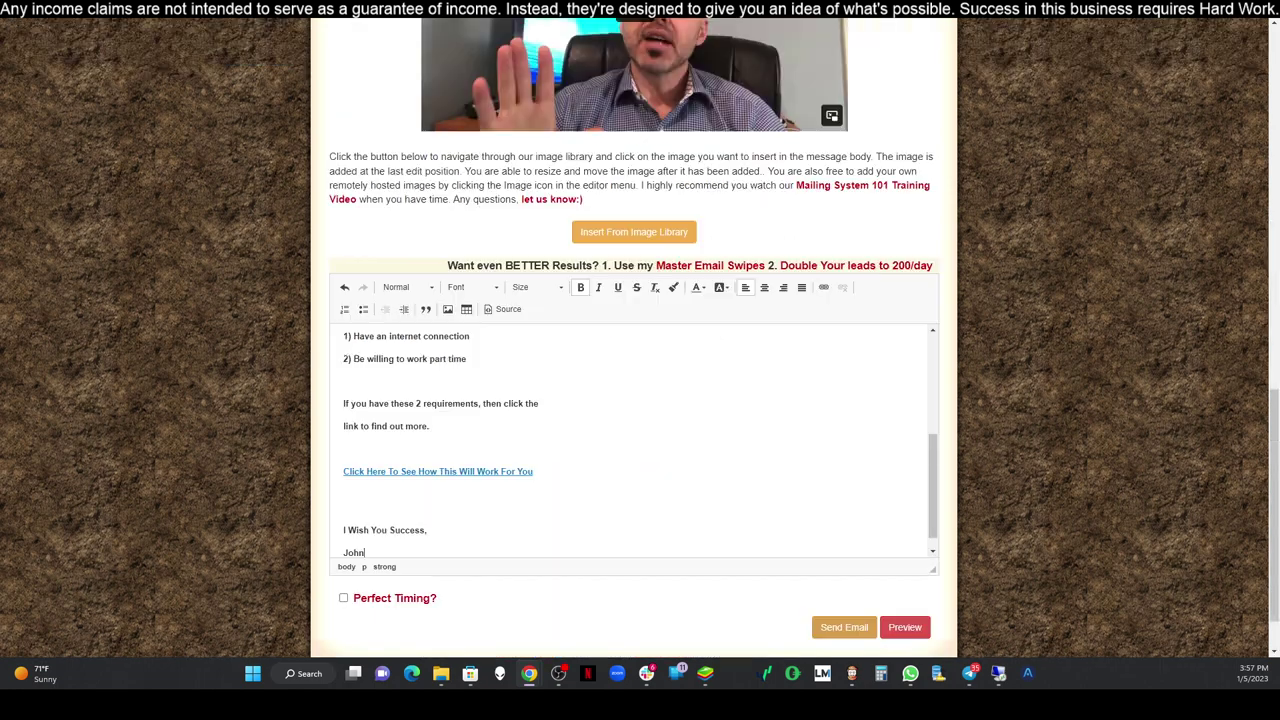
{"action": "scroll", "coordinate": [483, 215], "scroll_direction": "up", "scroll_amount": 5}
{"action": "left_click", "coordinate": [424, 122]}
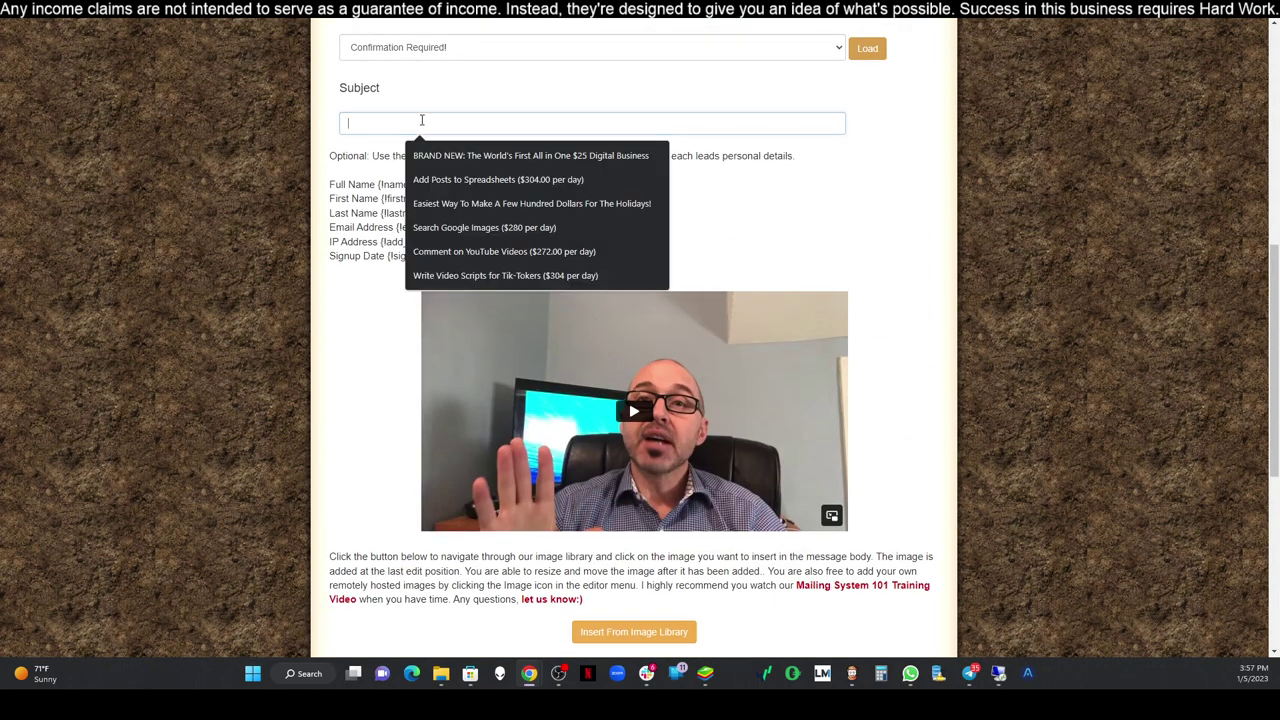
{"action": "right_click", "coordinate": [421, 123]}
{"action": "left_click", "coordinate": [383, 124]}
{"action": "right_click", "coordinate": [383, 124]}
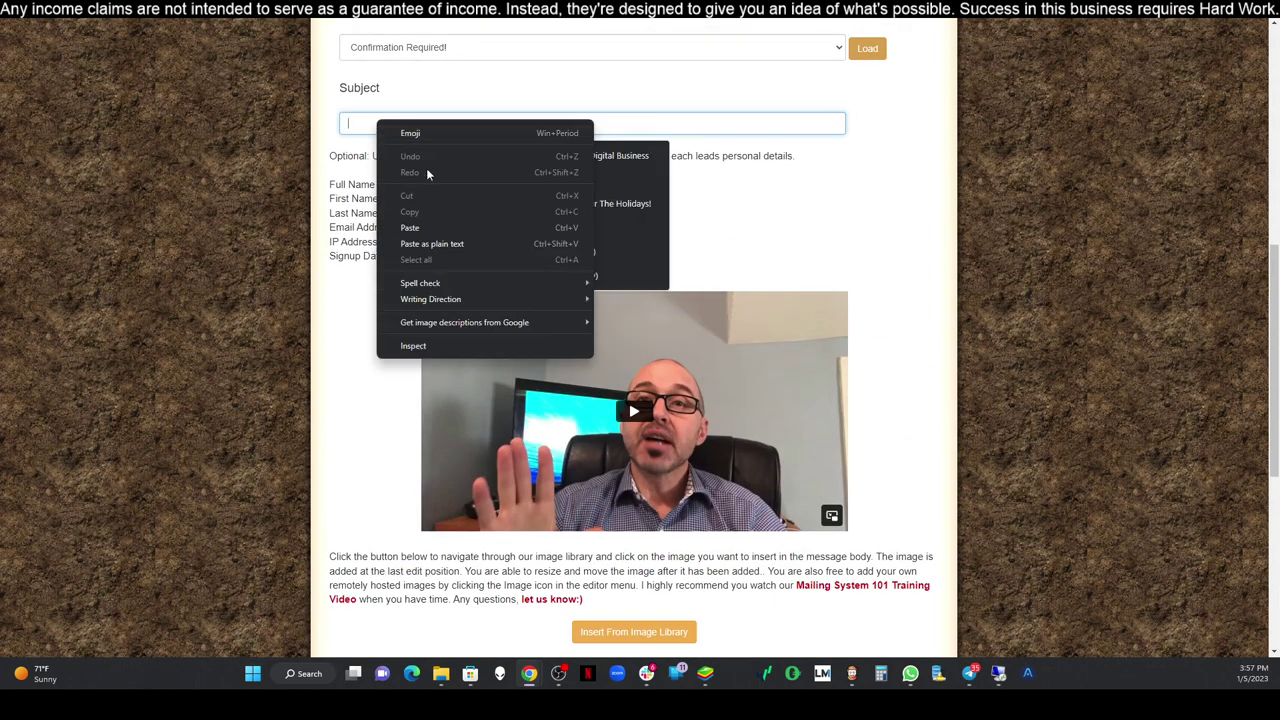
{"action": "left_click", "coordinate": [432, 222]}
{"action": "scroll", "coordinate": [656, 318], "scroll_direction": "up", "scroll_amount": 5}
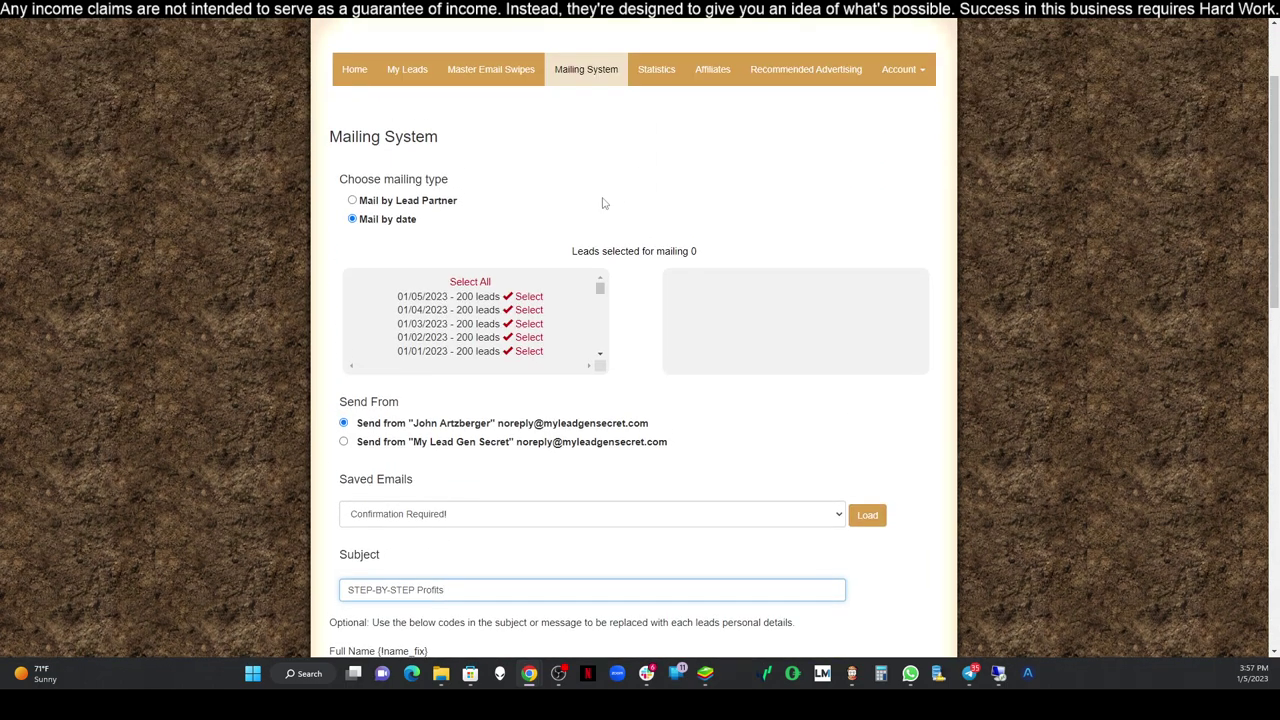
{"action": "left_click", "coordinate": [470, 282]}
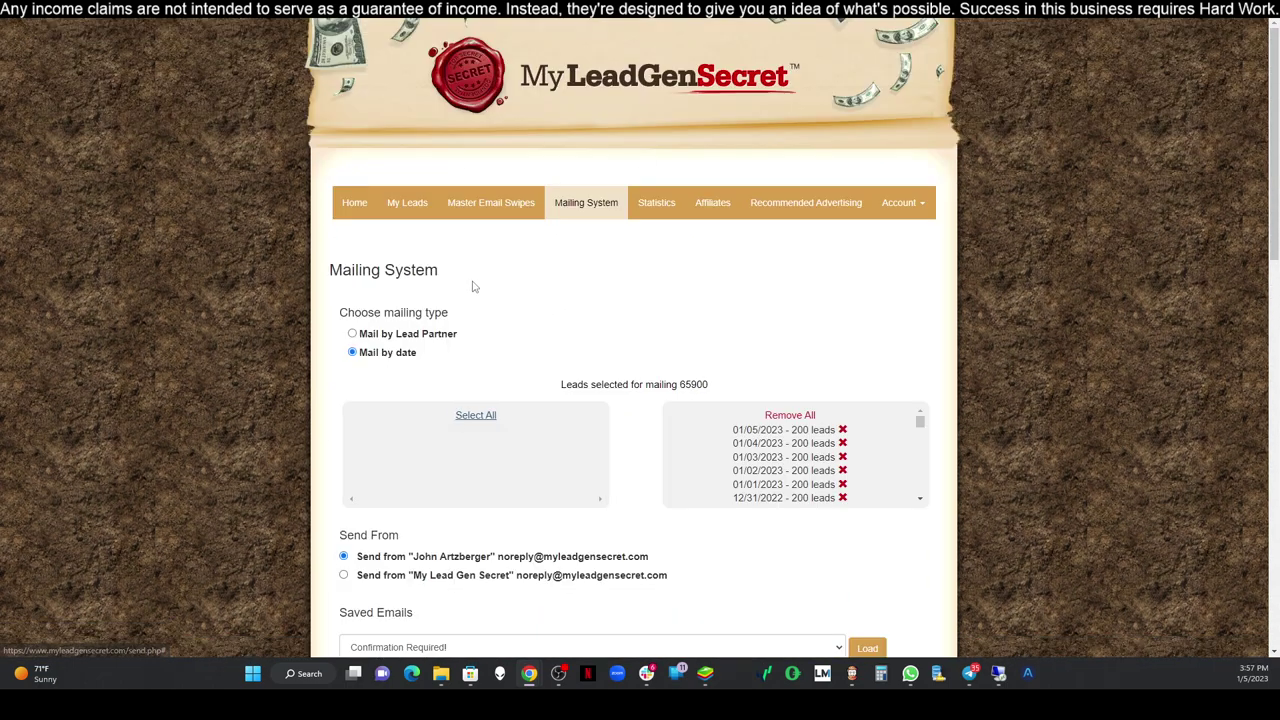
Review the pasted message body from the greeting to the signature, including its links.
{"action": "scroll", "coordinate": [573, 312], "scroll_direction": "down", "scroll_amount": 5}
{"action": "scroll", "coordinate": [464, 244], "scroll_direction": "down", "scroll_amount": 5}
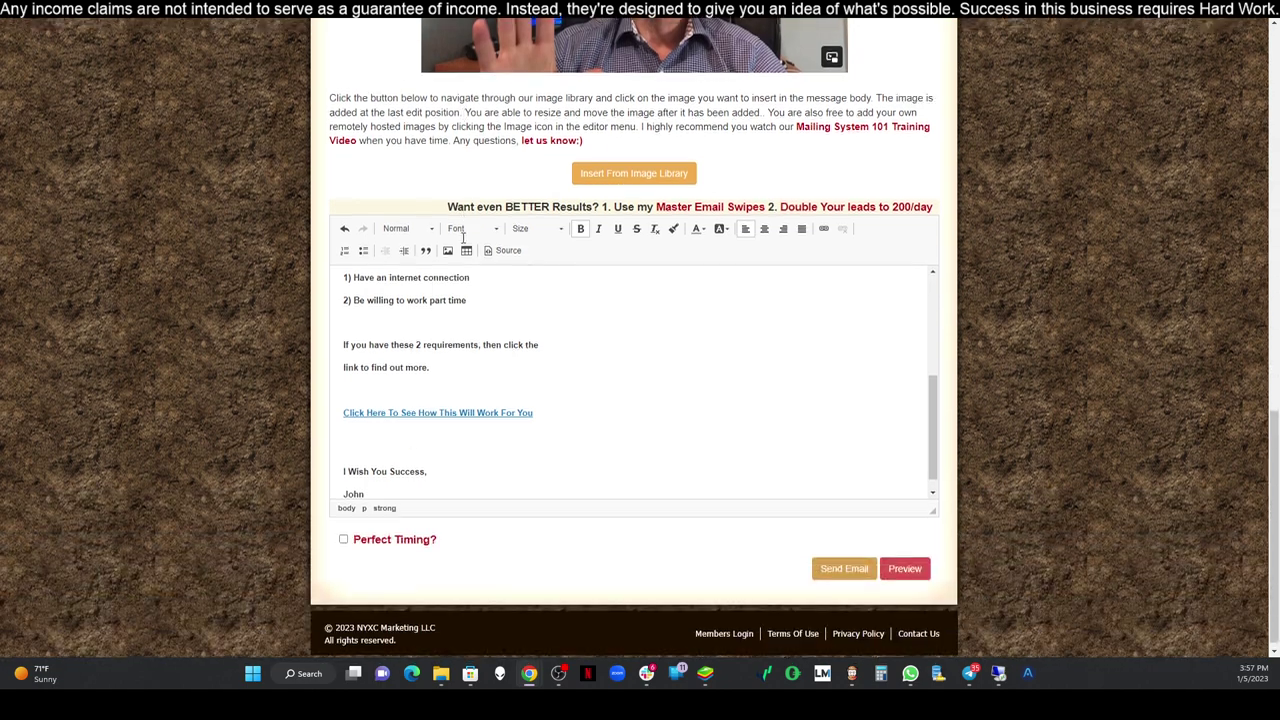
{"action": "scroll", "coordinate": [491, 357], "scroll_direction": "down", "scroll_amount": 1}
{"action": "scroll", "coordinate": [491, 357], "scroll_direction": "up", "scroll_amount": 3}
{"action": "scroll", "coordinate": [488, 358], "scroll_direction": "up", "scroll_amount": 2}
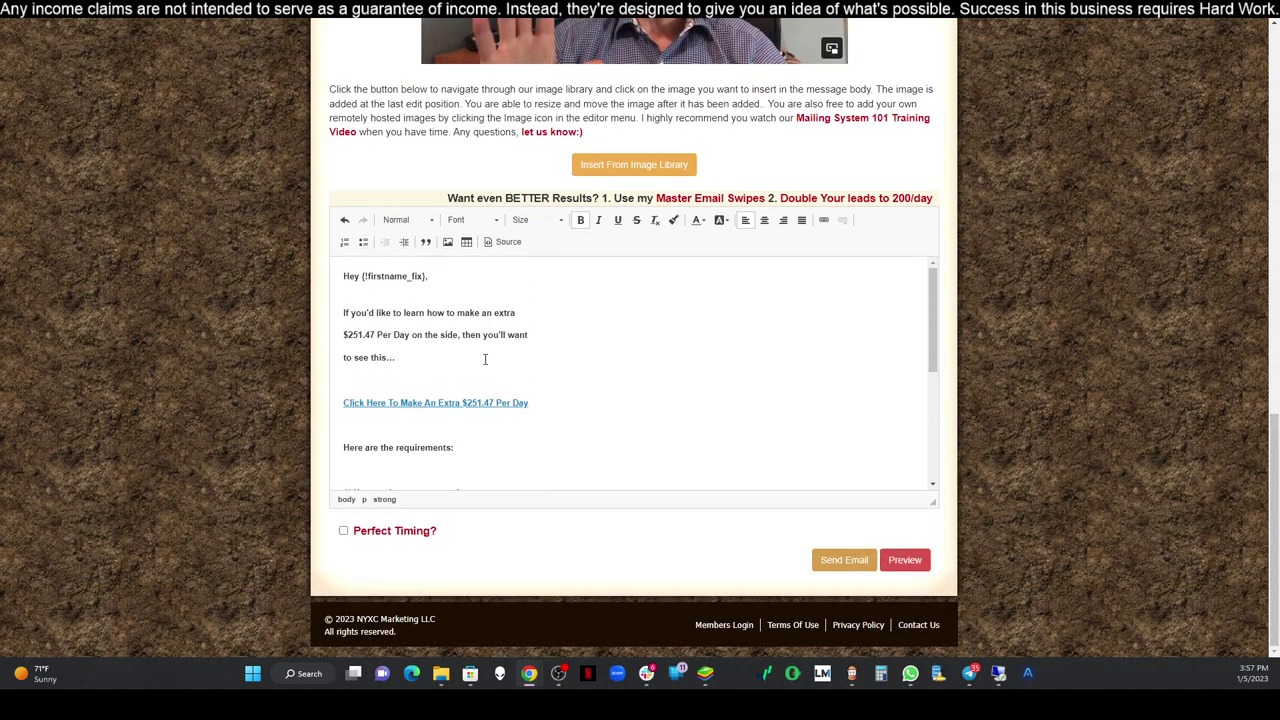
{"action": "scroll", "coordinate": [431, 323], "scroll_direction": "down", "scroll_amount": 3}
{"action": "scroll", "coordinate": [437, 311], "scroll_direction": "up", "scroll_amount": 2}
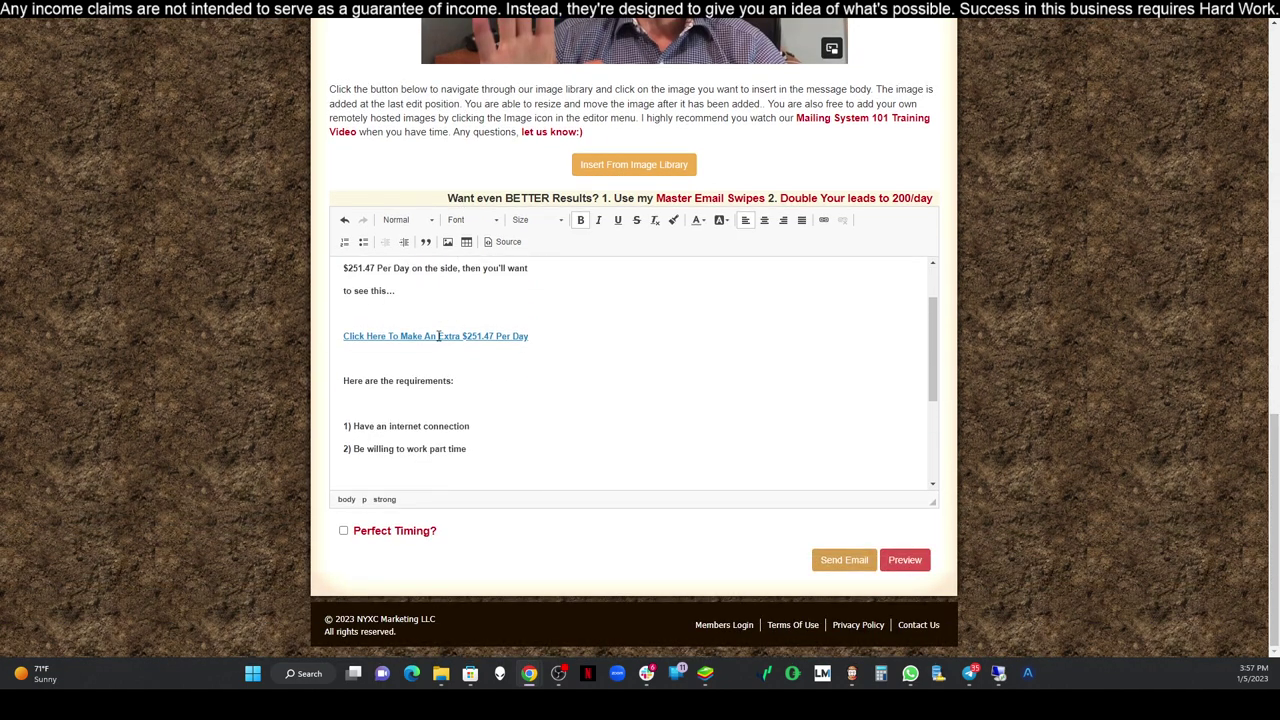
{"action": "scroll", "coordinate": [480, 360], "scroll_direction": "down", "scroll_amount": 1}
{"action": "scroll", "coordinate": [531, 399], "scroll_direction": "down", "scroll_amount": 3}
Turn on Perfect Timing and send the email from the second account.
{"action": "left_click", "coordinate": [343, 530]}
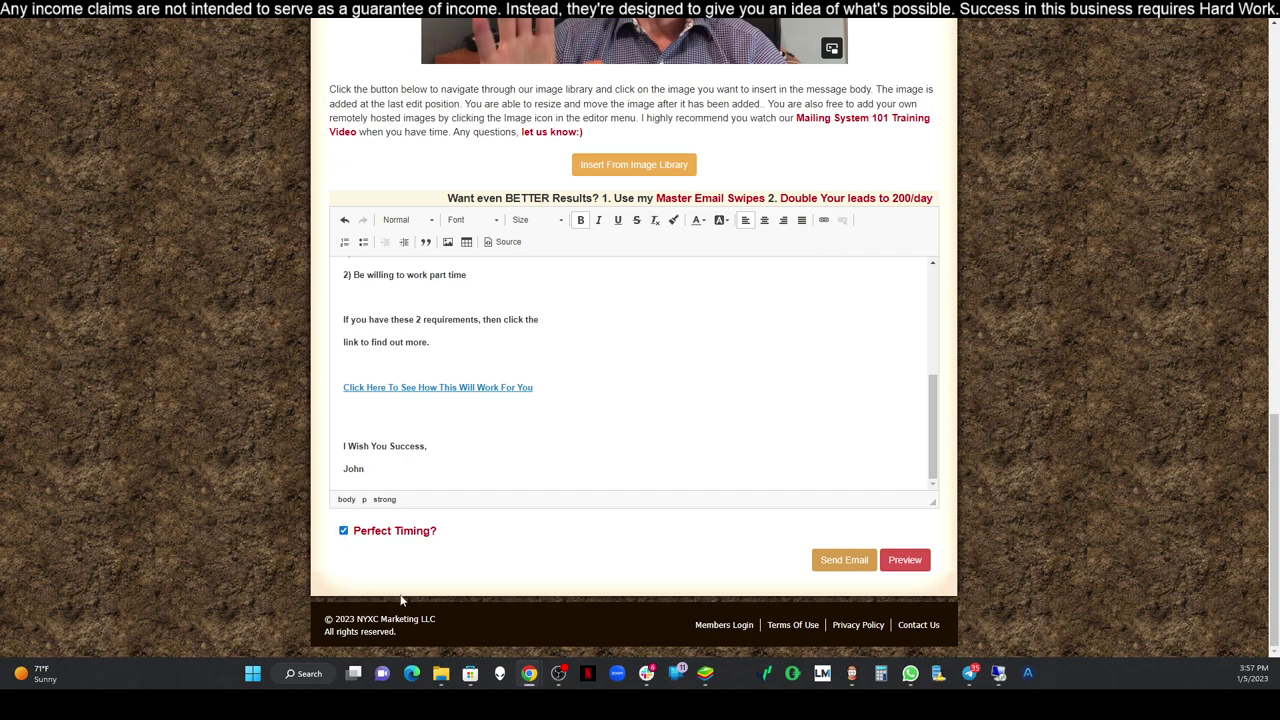
{"action": "mouse_move", "coordinate": [418, 522]}
{"action": "left_click", "coordinate": [822, 562]}
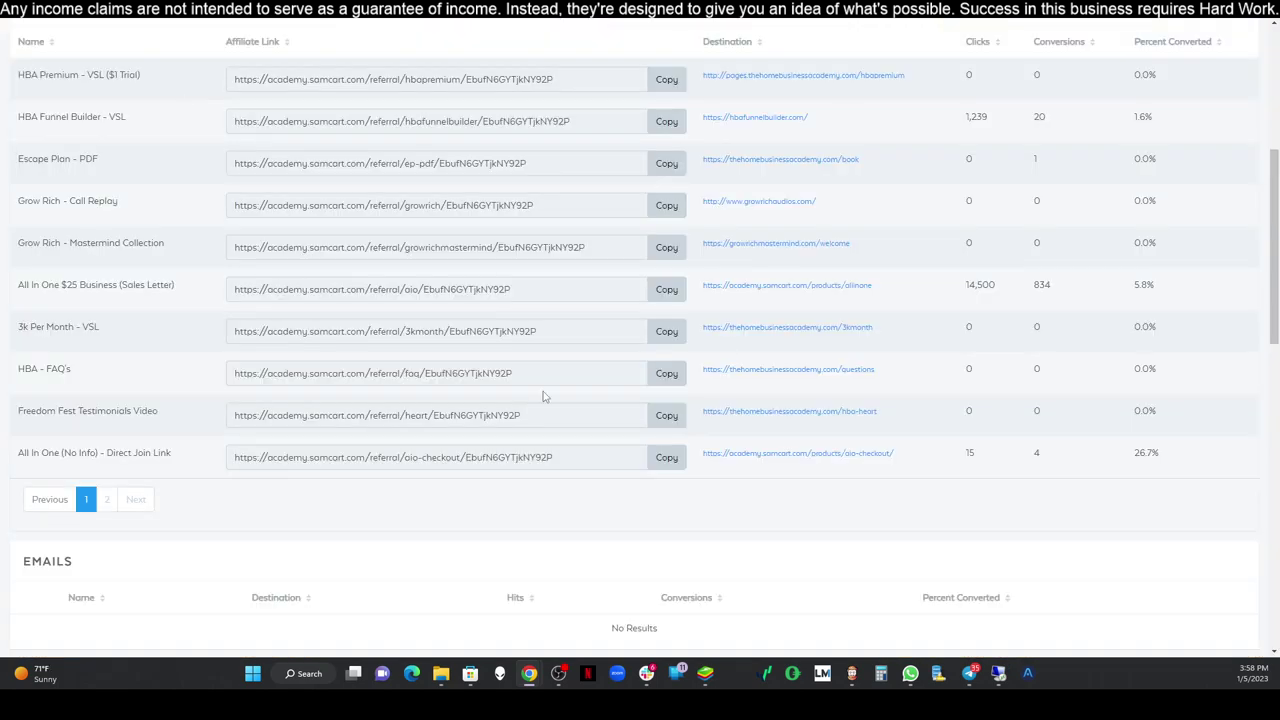
On the SamCart affiliate dashboard, show the total commissions for the last 30 days.
{"action": "scroll", "coordinate": [543, 397], "scroll_direction": "up", "scroll_amount": 4}
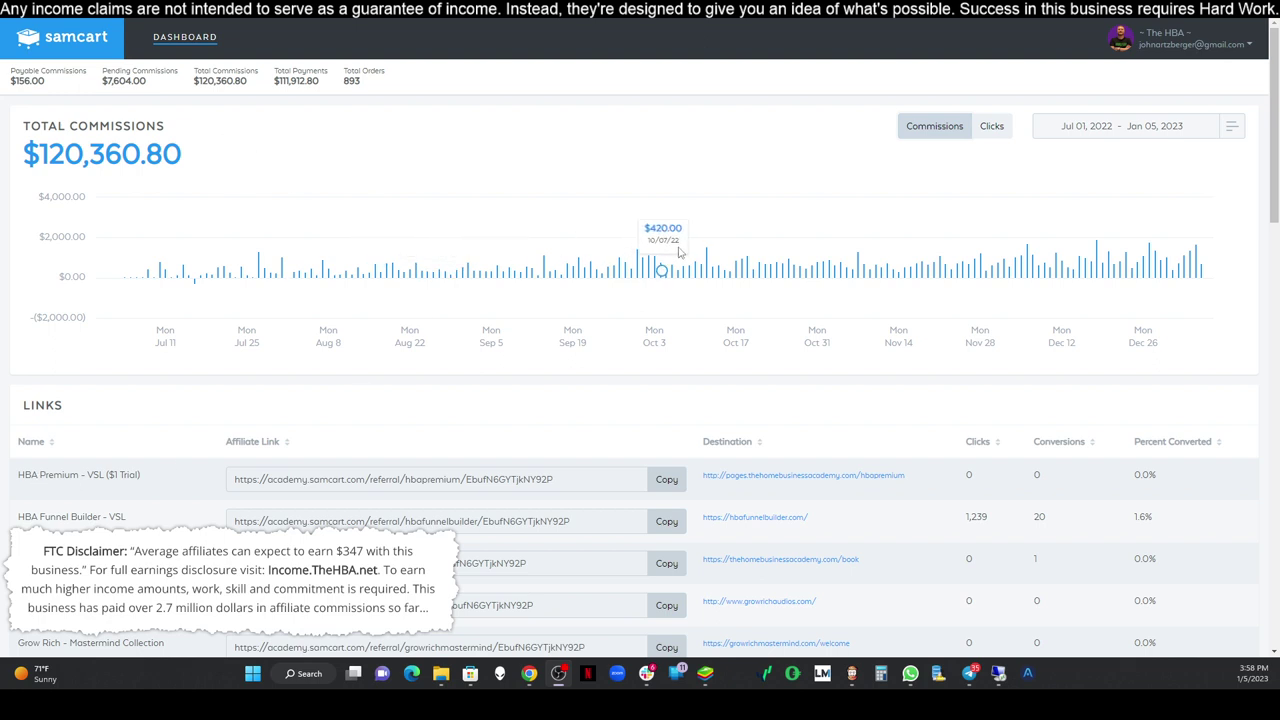
{"action": "left_click", "coordinate": [1234, 130]}
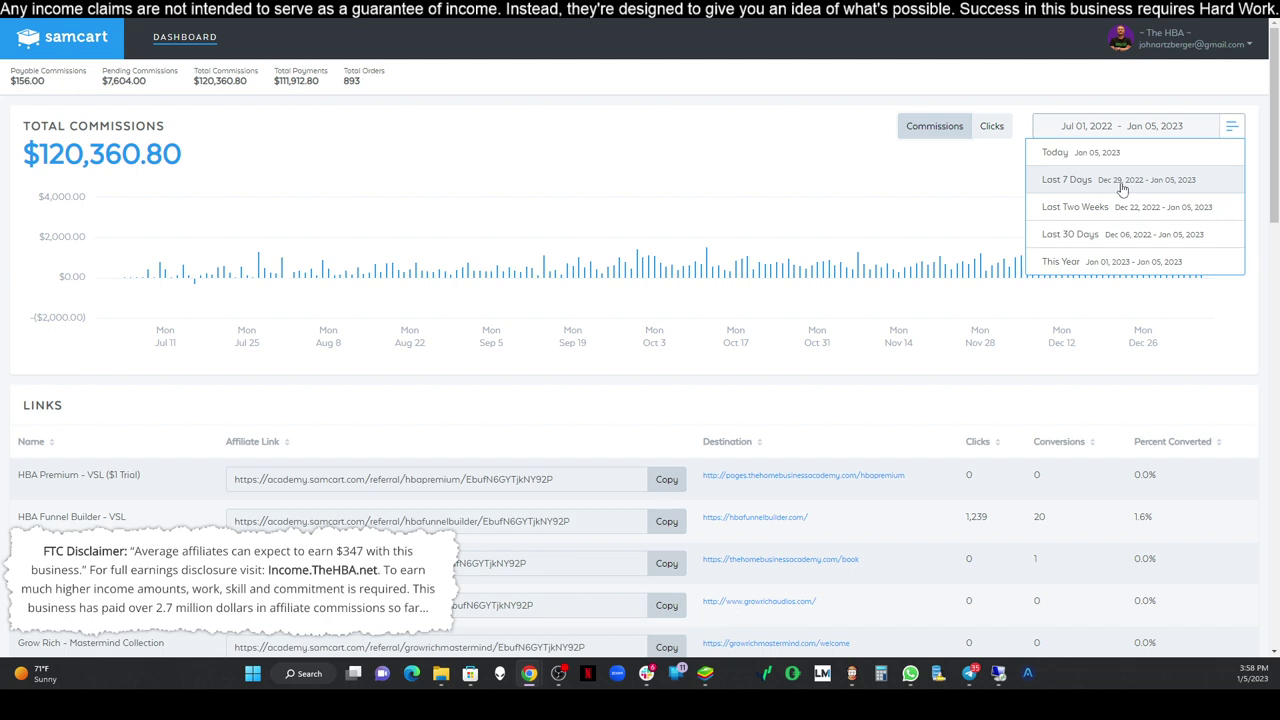
{"action": "left_click", "coordinate": [1106, 234]}
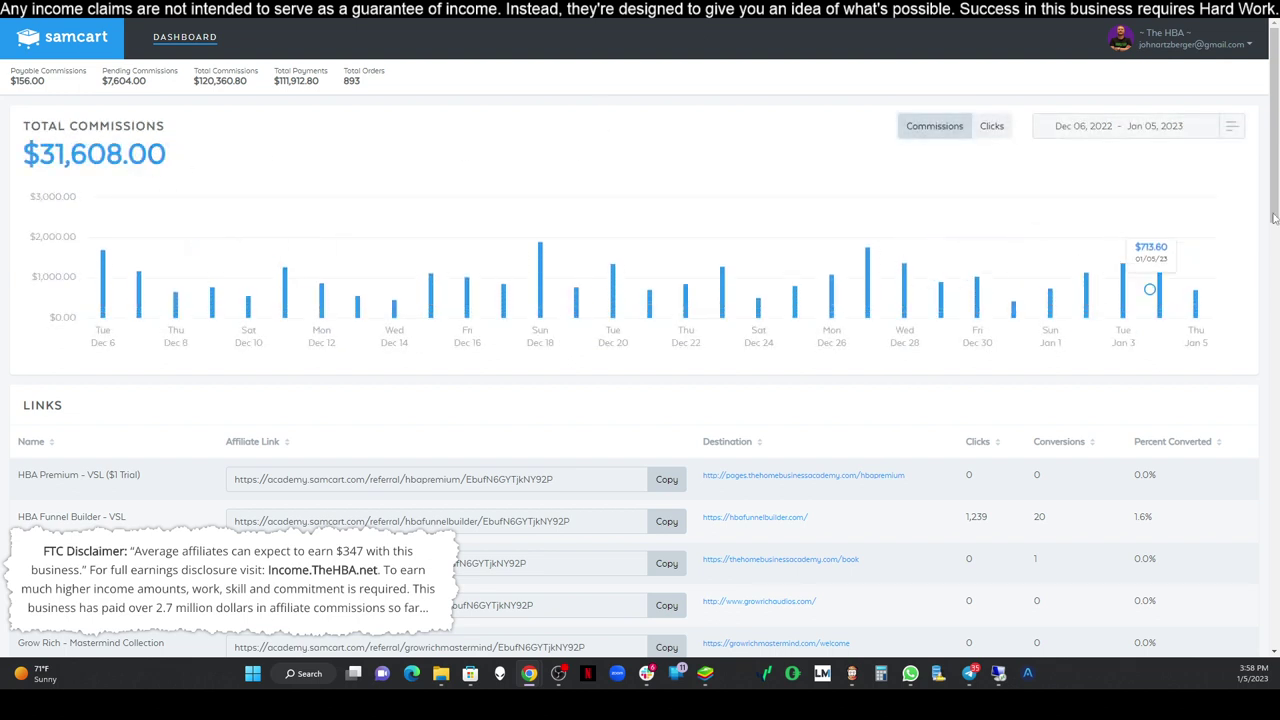
Show the total commissions for the date range Jul 01, 2022 to Jan 05, 2023.
{"action": "left_click", "coordinate": [1071, 126]}
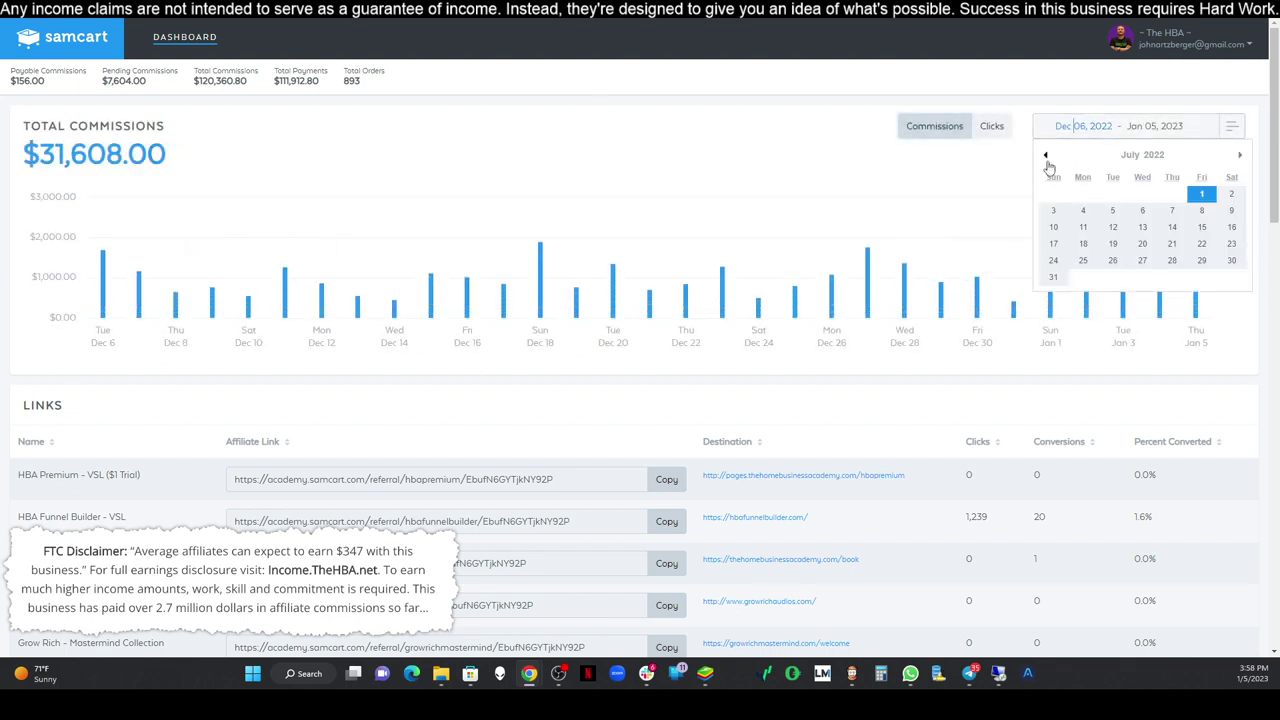
{"action": "left_click", "coordinate": [1046, 157]}
{"action": "left_click", "coordinate": [1046, 157]}
{"action": "left_click", "coordinate": [1046, 157]}
{"action": "left_click", "coordinate": [1046, 157]}
{"action": "left_click", "coordinate": [1046, 157]}
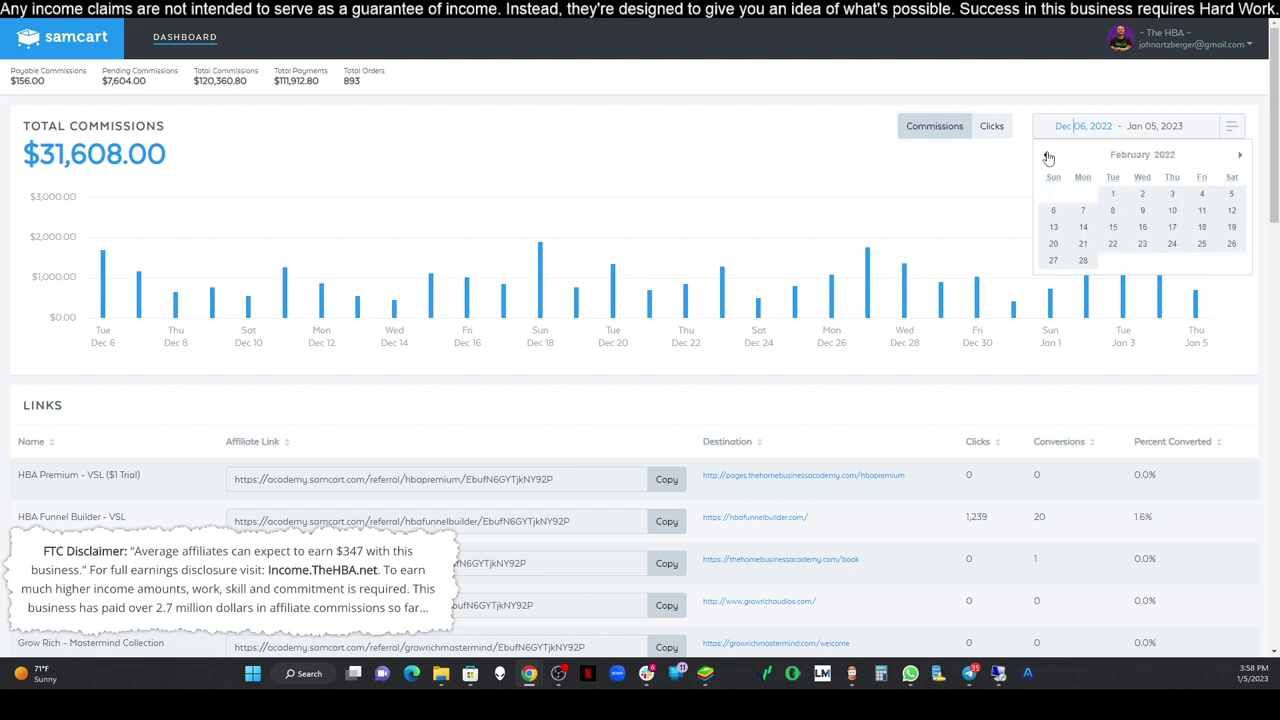
{"action": "left_click", "coordinate": [1047, 157]}
{"action": "left_click", "coordinate": [1047, 157]}
{"action": "left_click", "coordinate": [1047, 157]}
{"action": "left_click", "coordinate": [1047, 157]}
{"action": "left_click", "coordinate": [1047, 157]}
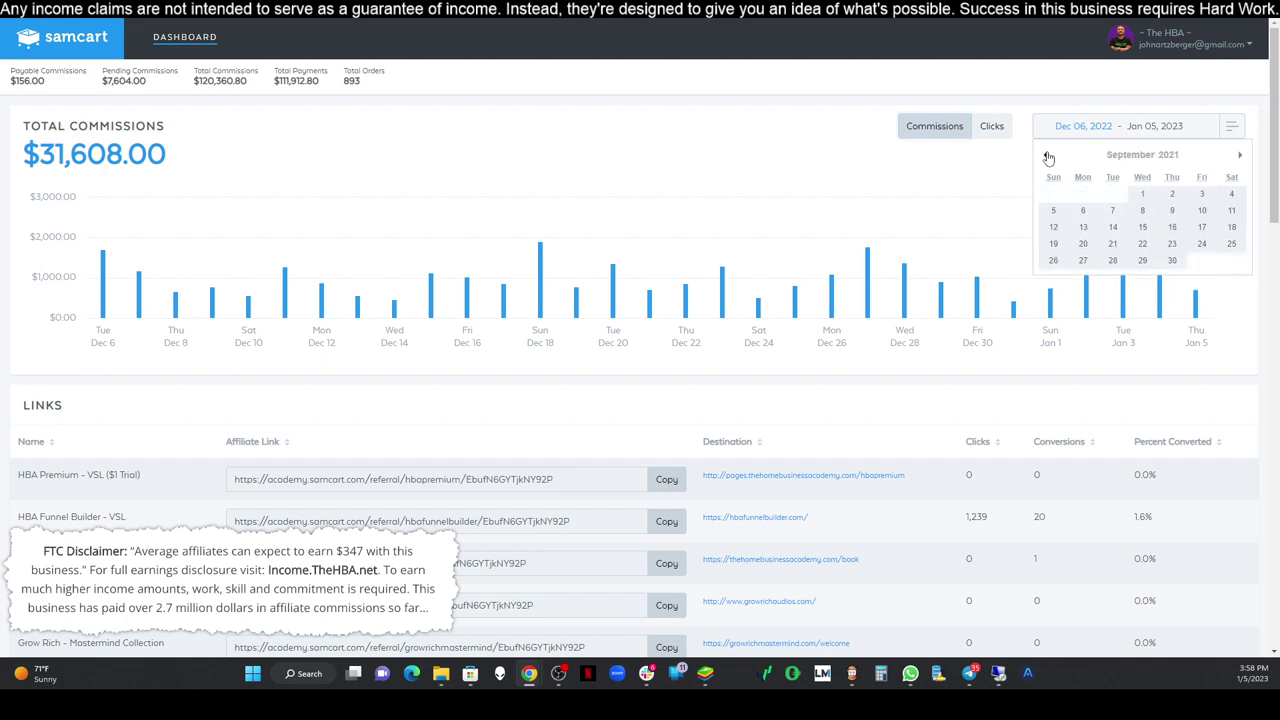
{"action": "left_click", "coordinate": [1047, 157]}
{"action": "left_click", "coordinate": [1047, 157]}
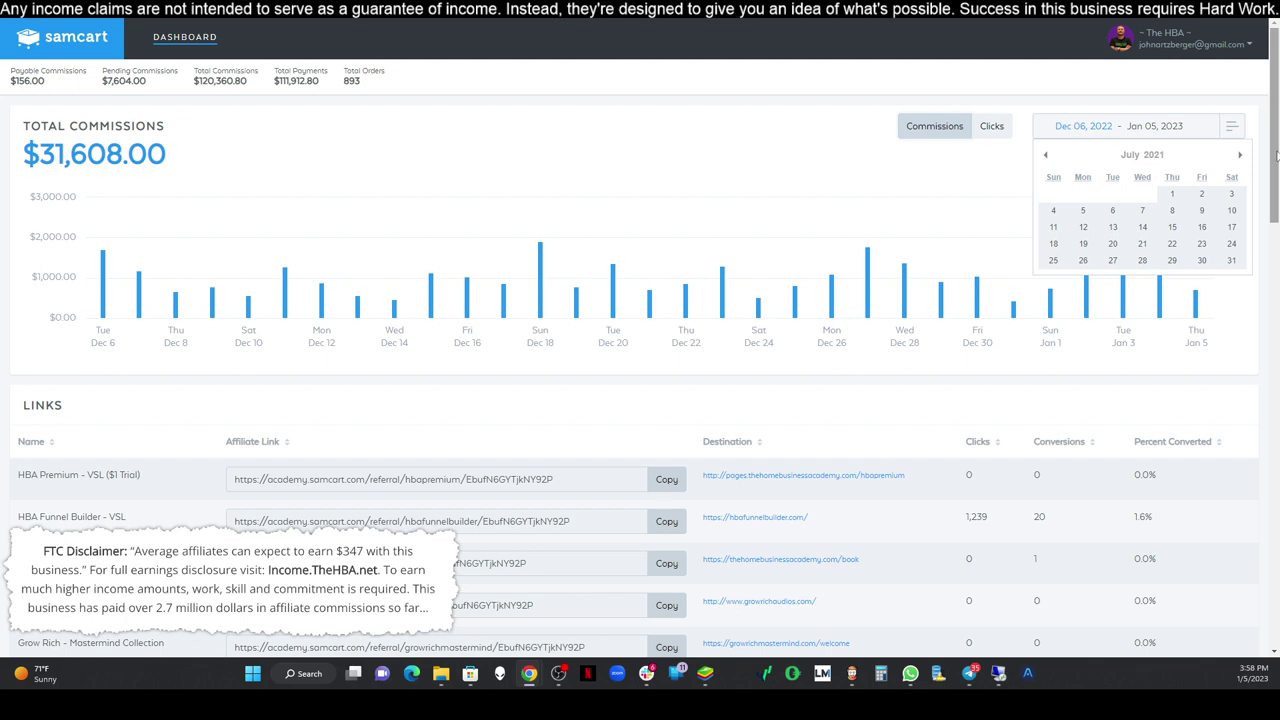
{"action": "left_click", "coordinate": [1240, 156]}
{"action": "left_click", "coordinate": [1240, 156]}
{"action": "left_click", "coordinate": [1240, 156]}
{"action": "left_click", "coordinate": [1240, 156]}
{"action": "left_click", "coordinate": [1240, 156]}
{"action": "left_click", "coordinate": [1240, 156]}
{"action": "left_click", "coordinate": [1240, 156]}
{"action": "left_click", "coordinate": [1240, 156]}
{"action": "left_click", "coordinate": [1240, 156]}
{"action": "left_click", "coordinate": [1240, 156]}
{"action": "left_click", "coordinate": [1240, 156]}
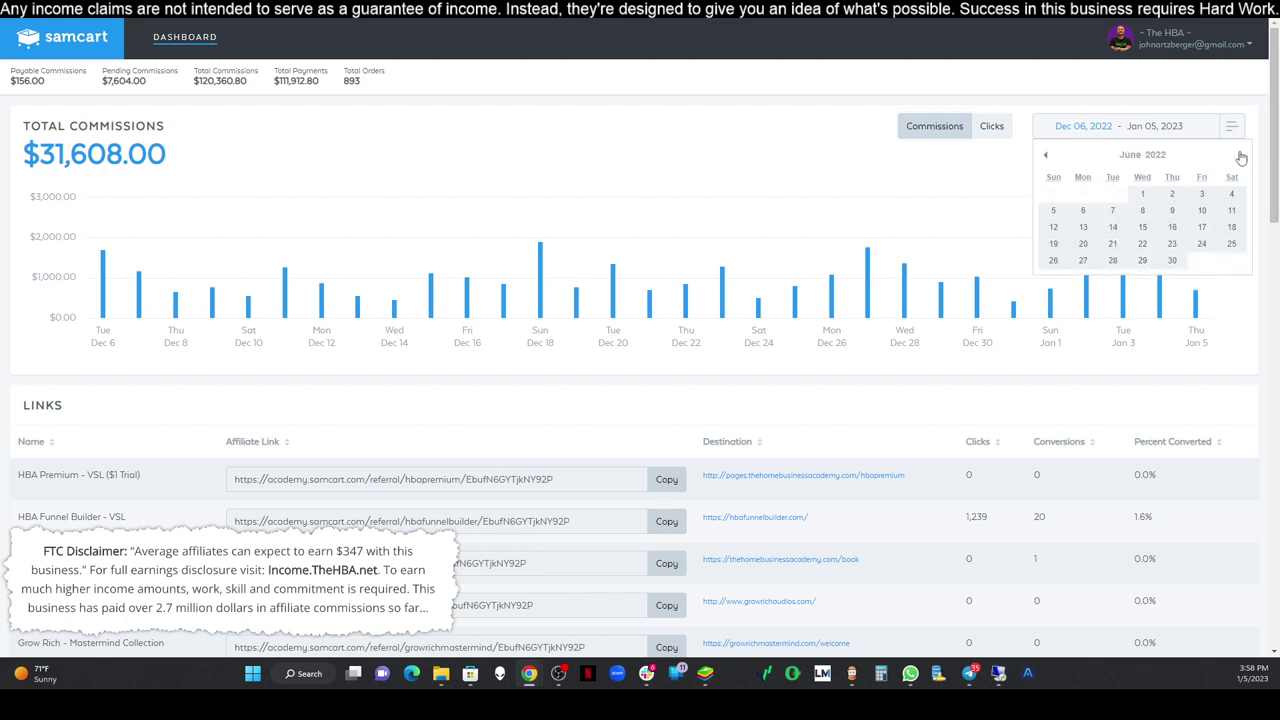
{"action": "left_click", "coordinate": [1240, 157]}
{"action": "left_click", "coordinate": [1202, 193]}
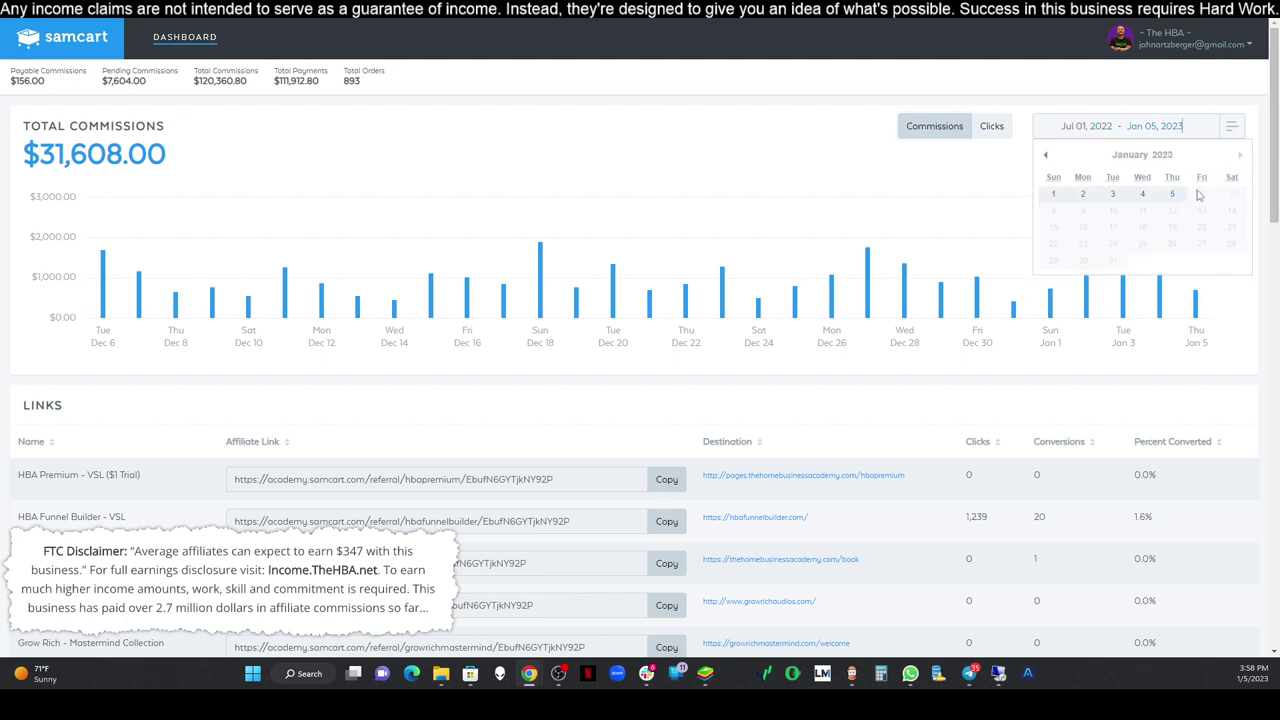
{"action": "left_click", "coordinate": [1231, 127]}
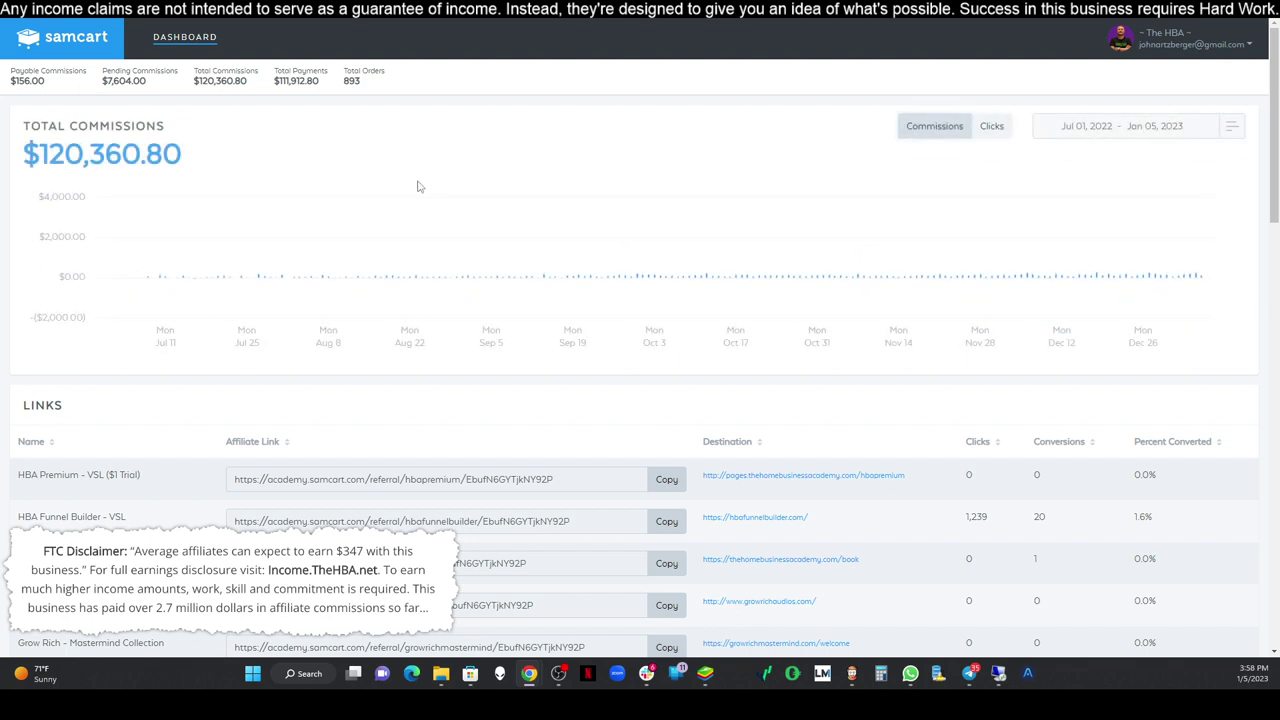